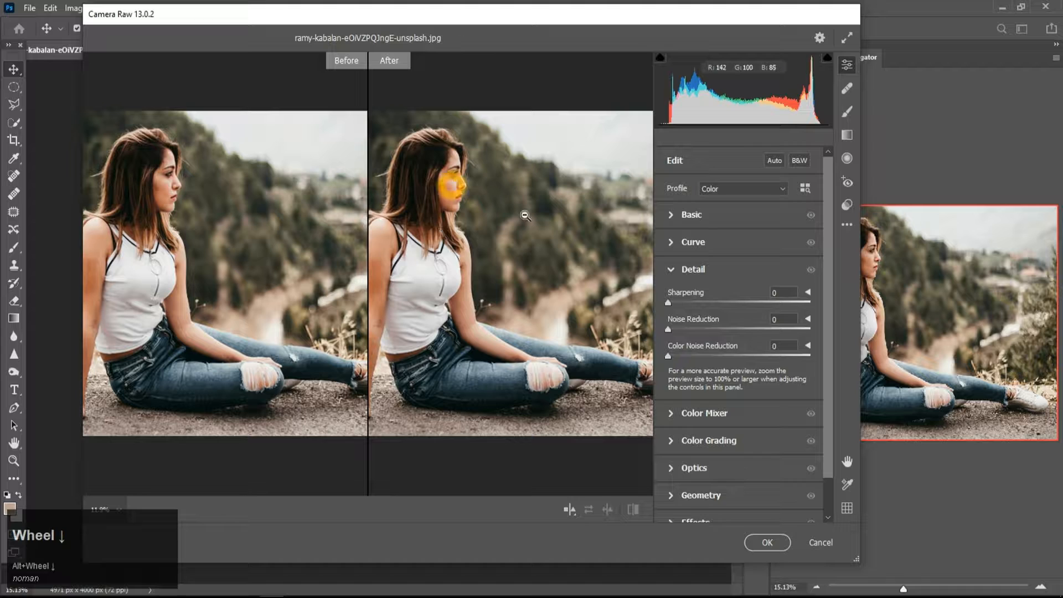
In the Basic adjustments, set Temperature to +9, Exposure to -0.35 and Contrast to +30
click(678, 216)
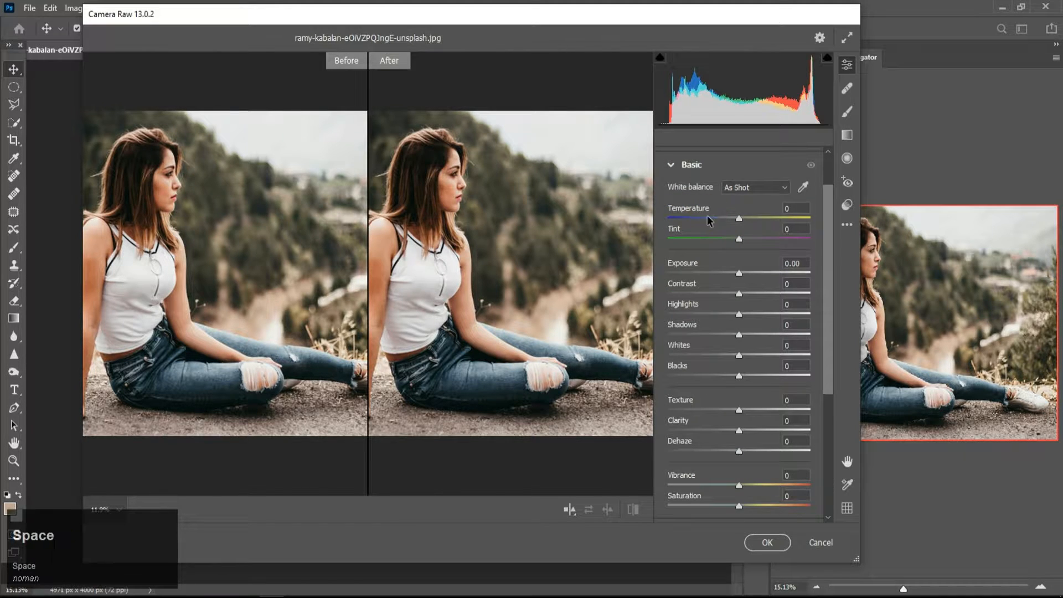
drag(739, 218, 745, 220)
drag(739, 278, 763, 295)
key(space)
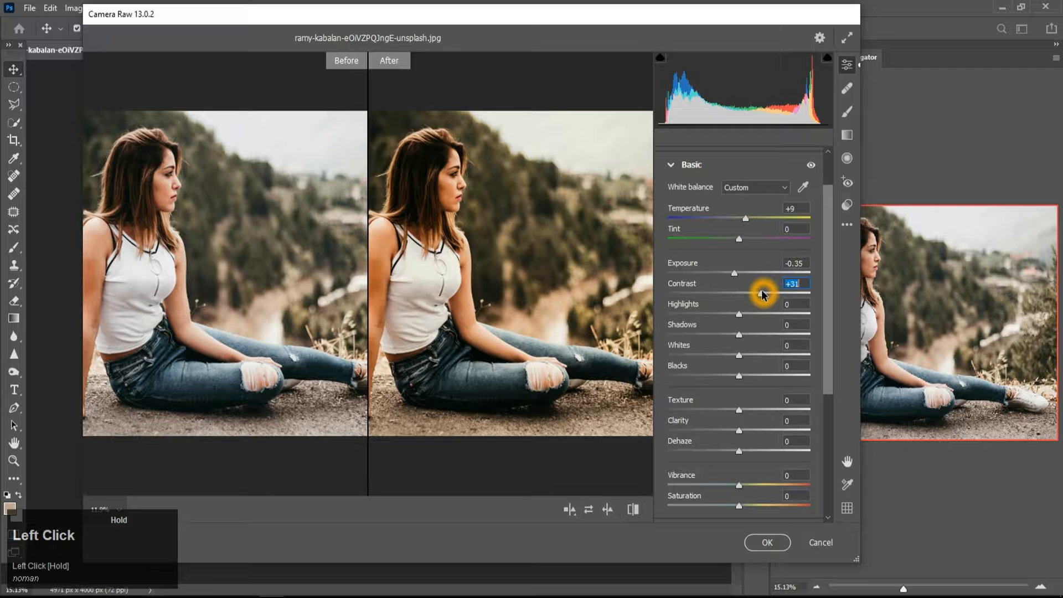
click(798, 288)
key(Down)
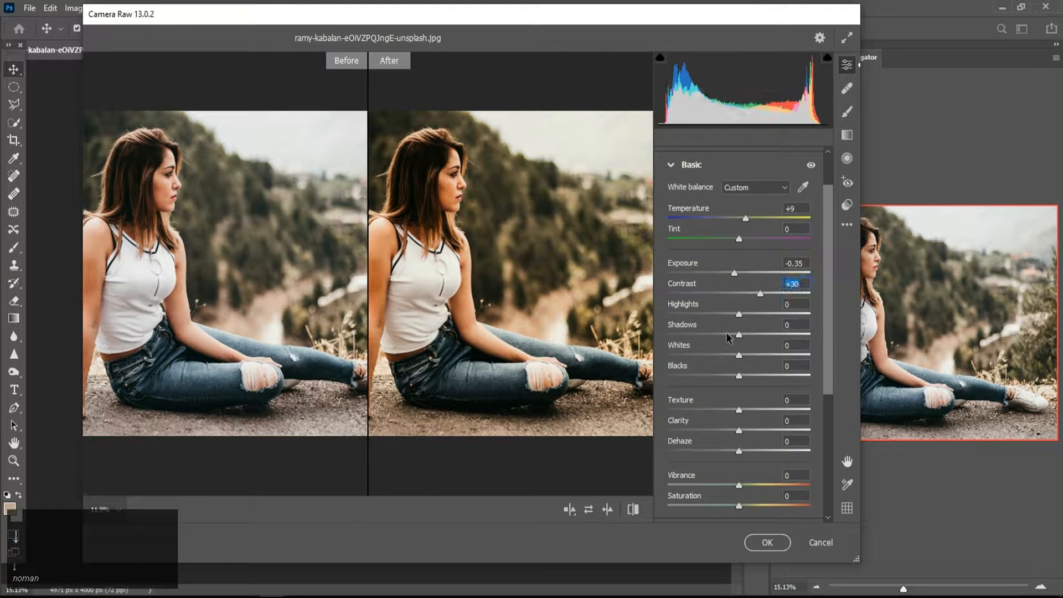
Set Highlights to -43, Shadows to +17, Whites to +31, Blacks to -32 and Saturation to +7 in the Basic adjustments
drag(739, 317, 724, 338)
key(space)
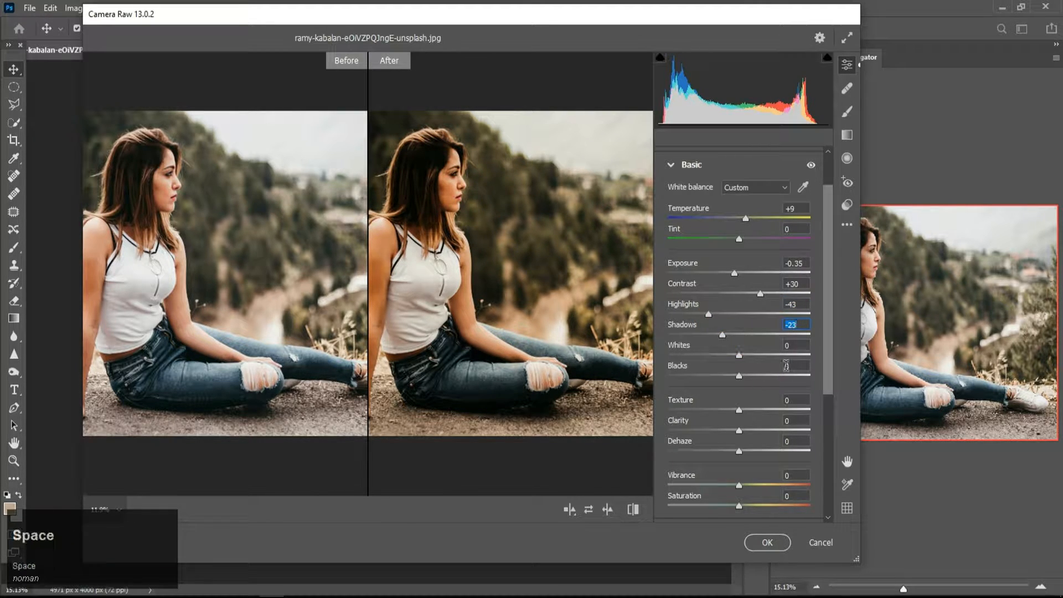
drag(739, 377, 718, 379)
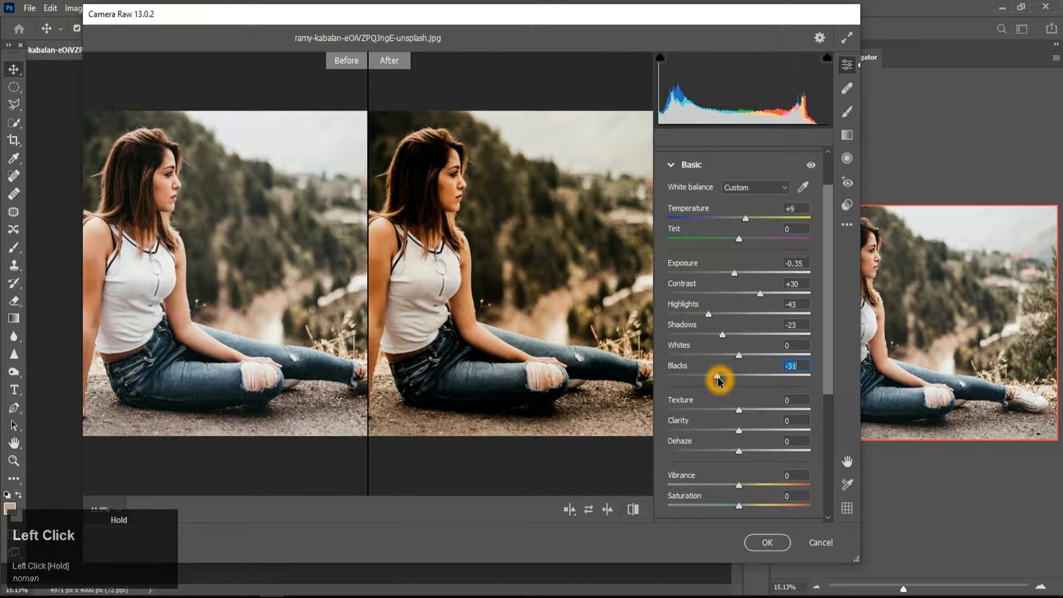
drag(722, 334, 716, 379)
key(space)
key(space)
key(space)
scroll(736, 454, down, 1)
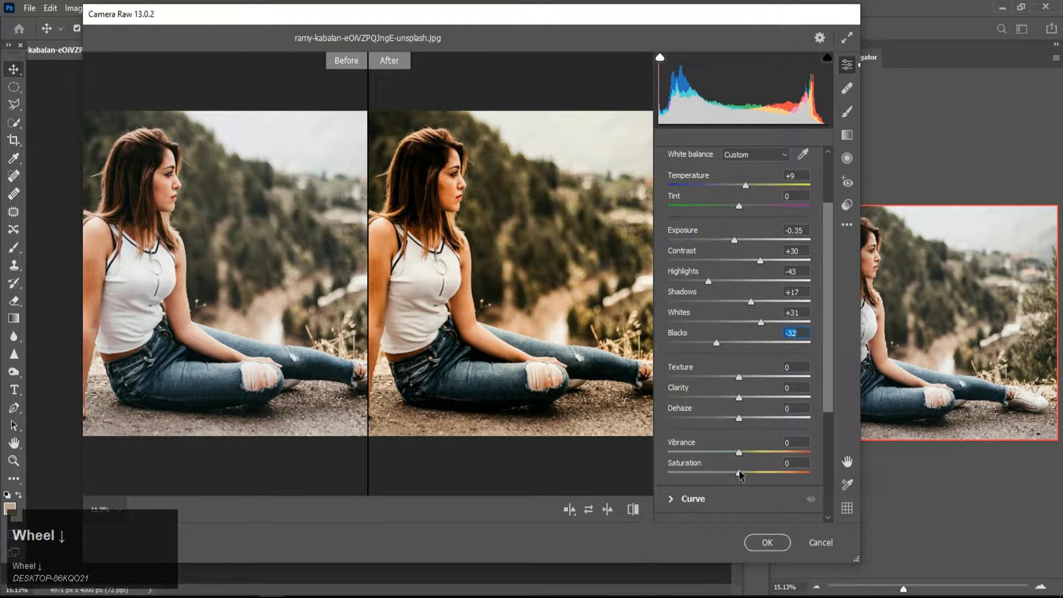
drag(740, 474, 745, 473)
Set the Oranges saturation to -11 in the Color Mixer's HSL adjustments
scroll(734, 381, down, 3)
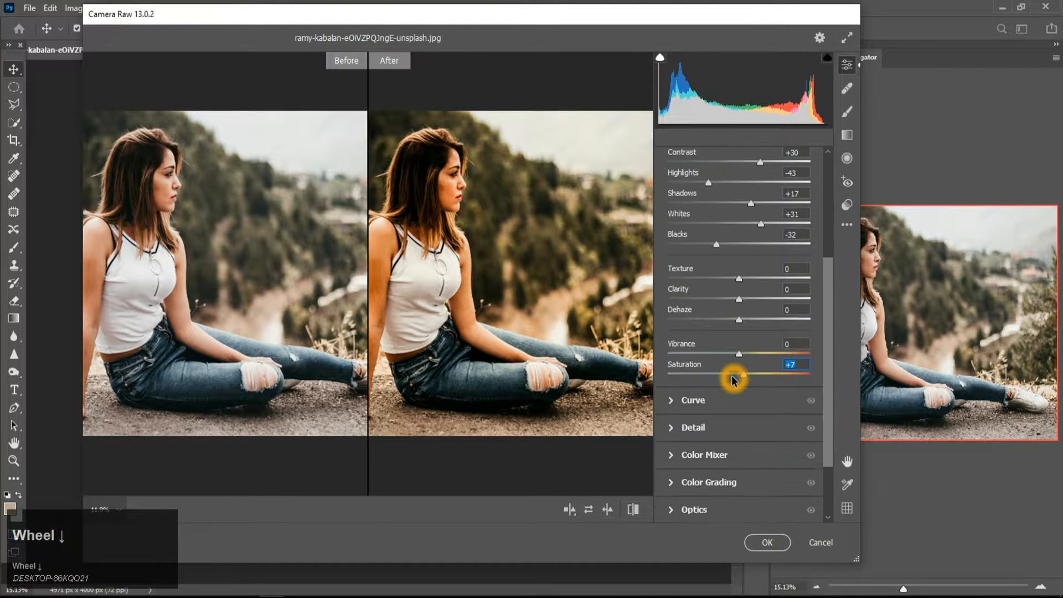
scroll(733, 381, down, 2)
click(672, 391)
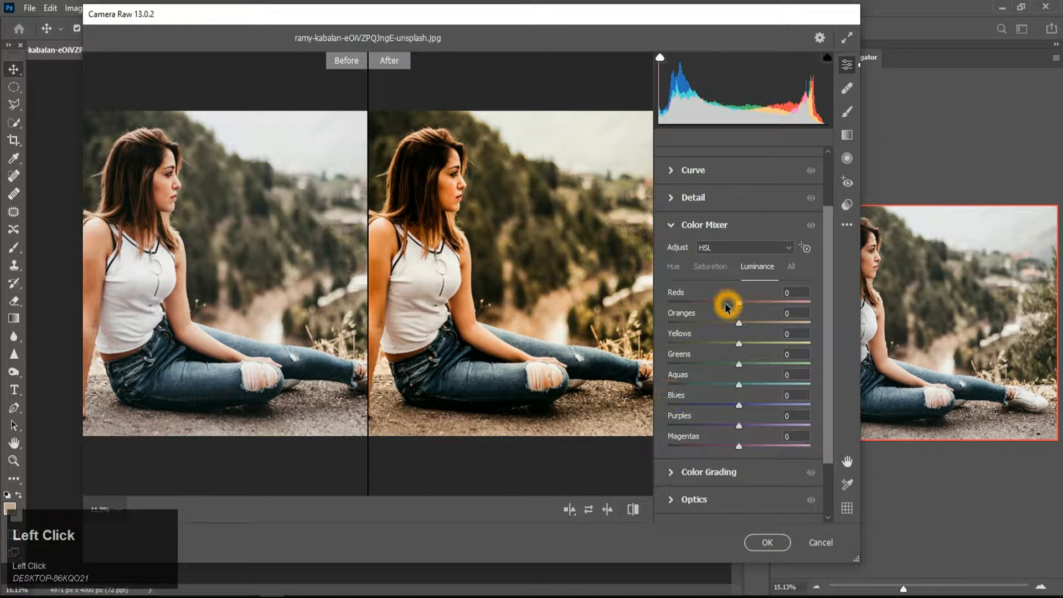
click(673, 267)
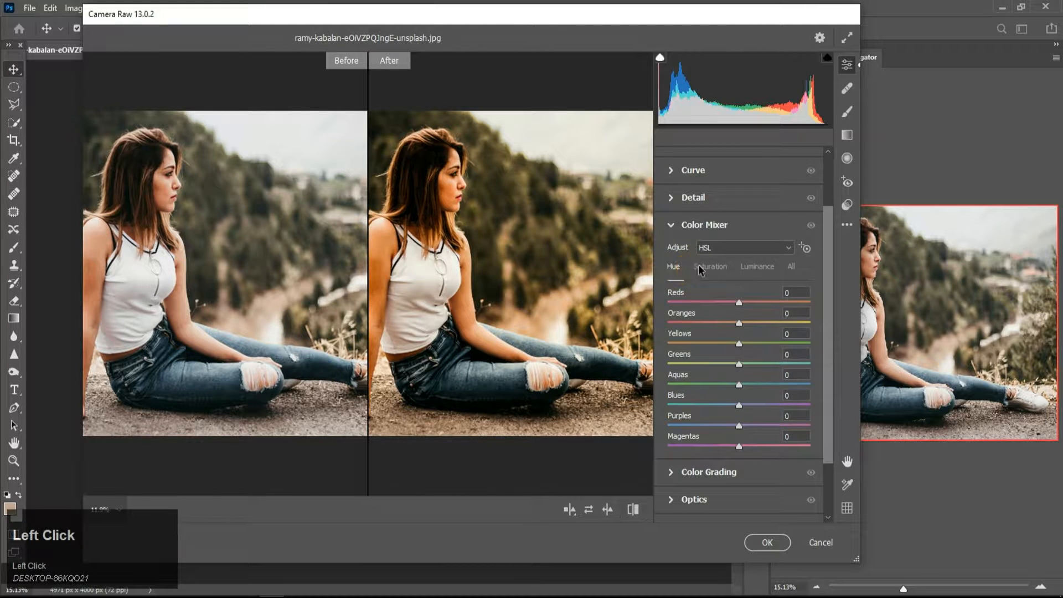
key(space)
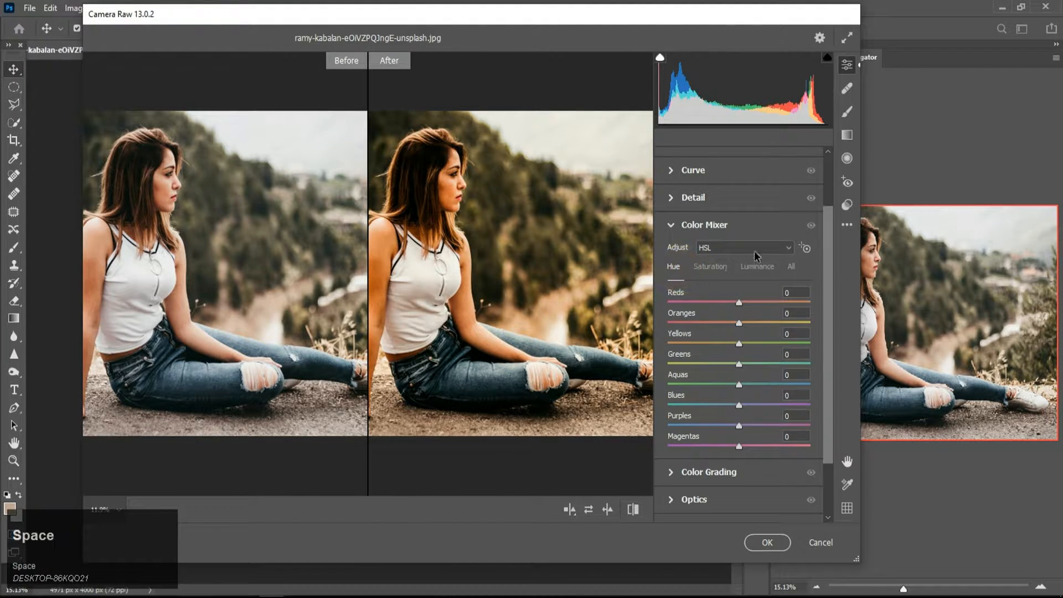
click(709, 267)
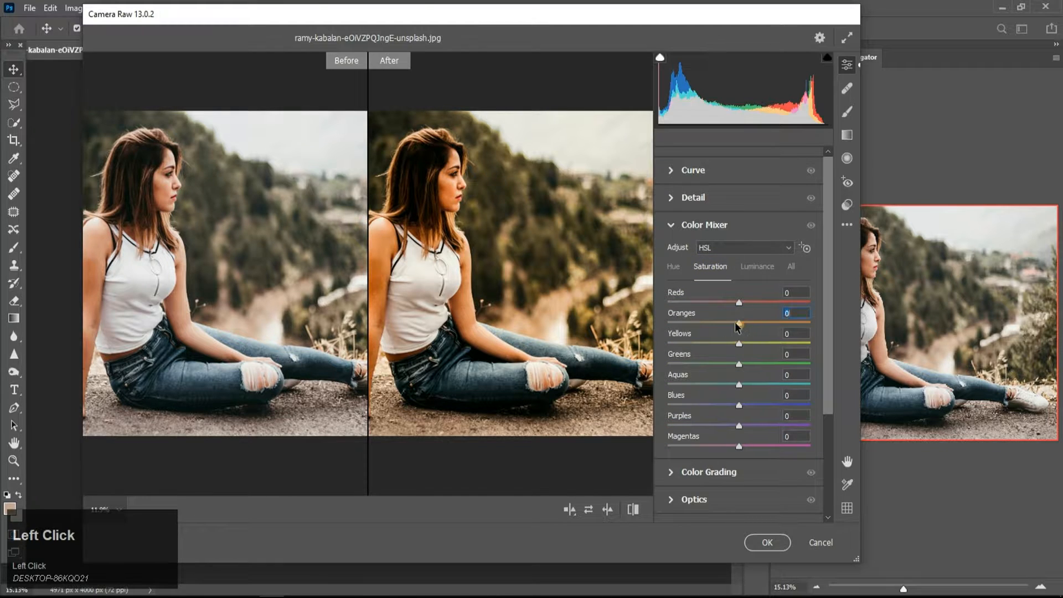
drag(736, 327, 732, 326)
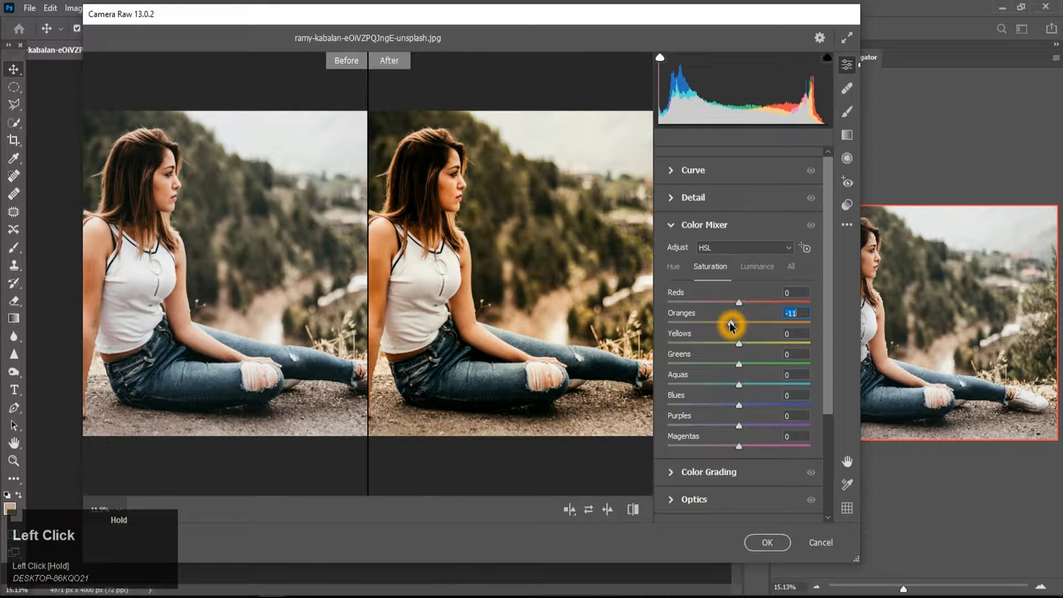
key(space)
Raise the Oranges luminance to +40 in the Color Mixer to brighten the skin
click(745, 267)
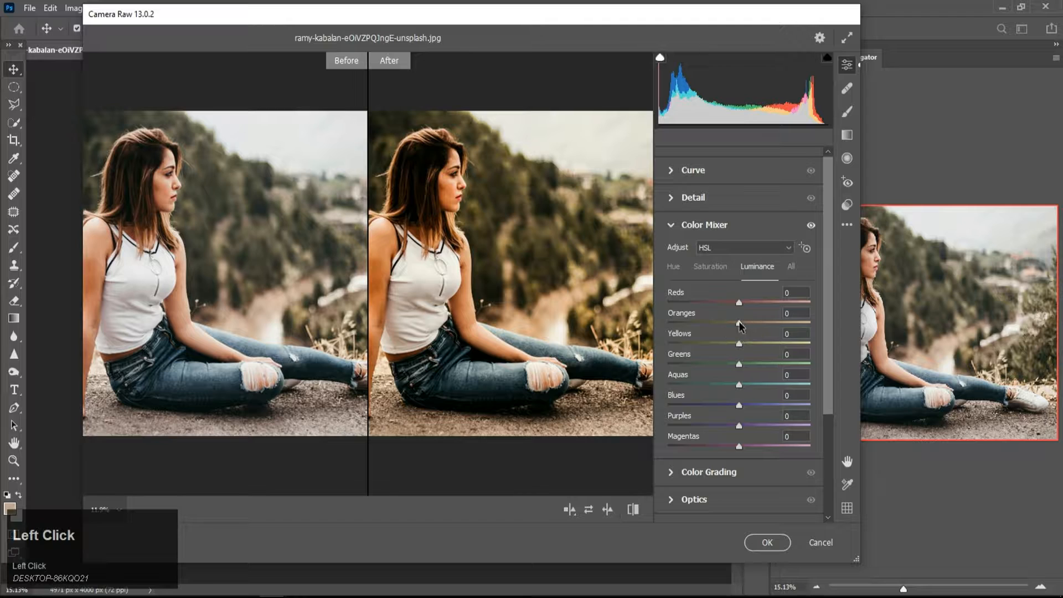
drag(739, 322, 768, 327)
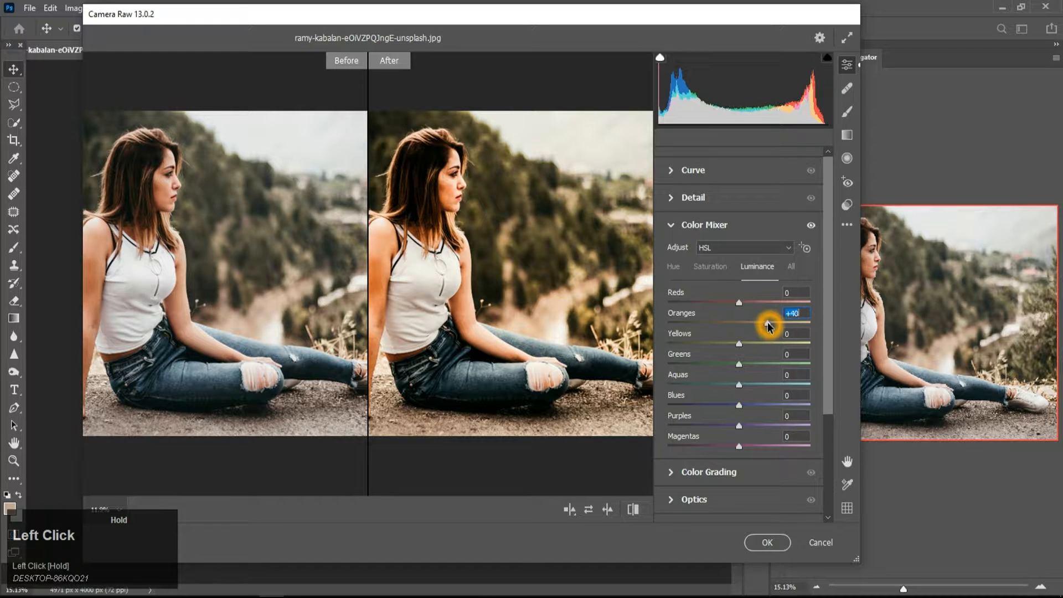
key(space)
Set the hue of both Greens and Yellows to -100 in the Color Mixer
click(673, 266)
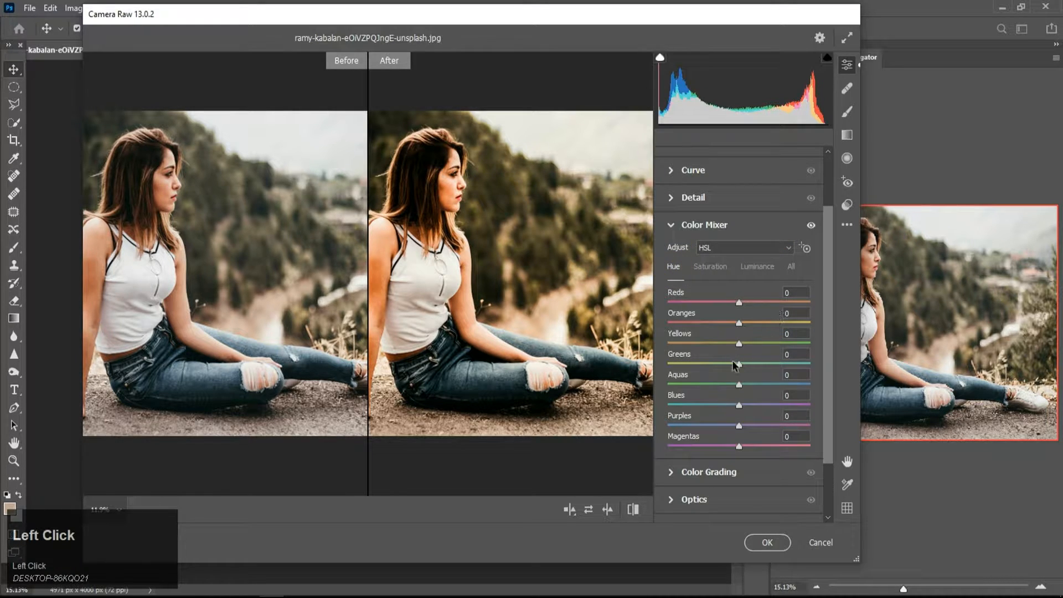
drag(739, 364, 637, 367)
key(space)
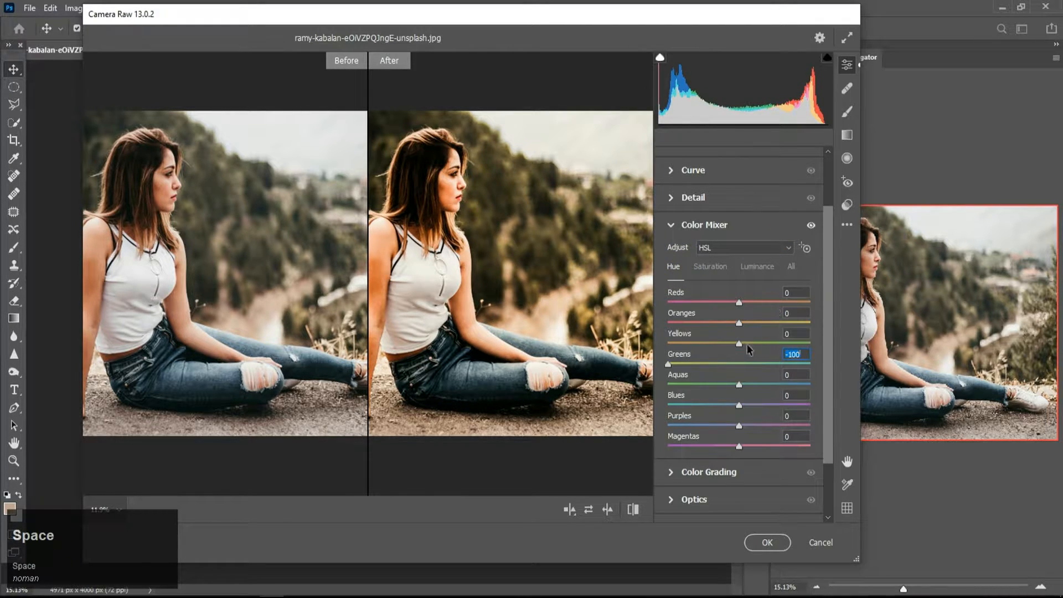
drag(740, 346, 411, 350)
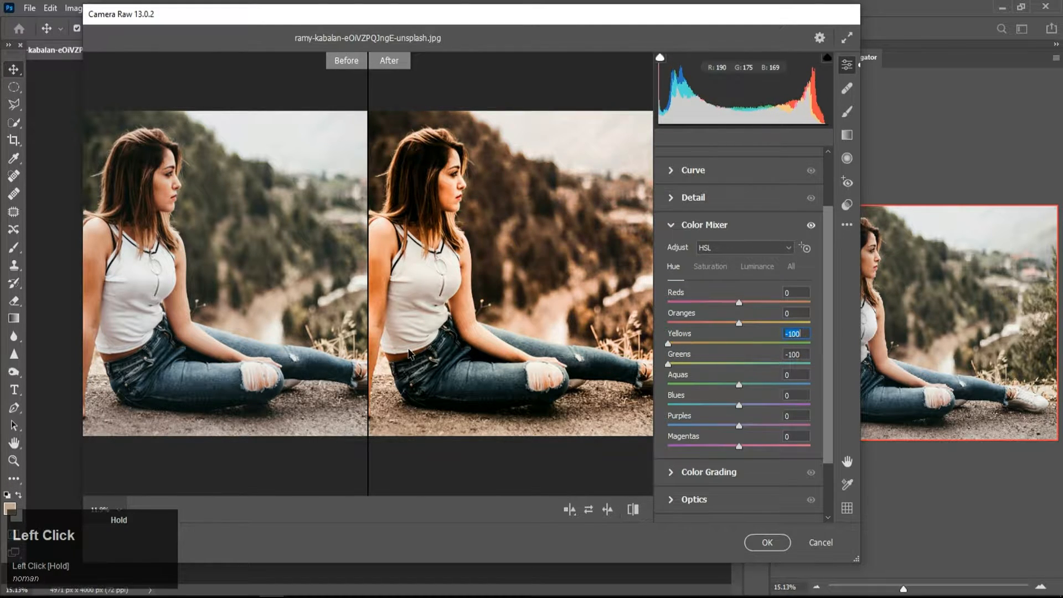
key(space)
Set the Color Mixer saturation to +11 for Yellows and -20 for Greens
click(711, 267)
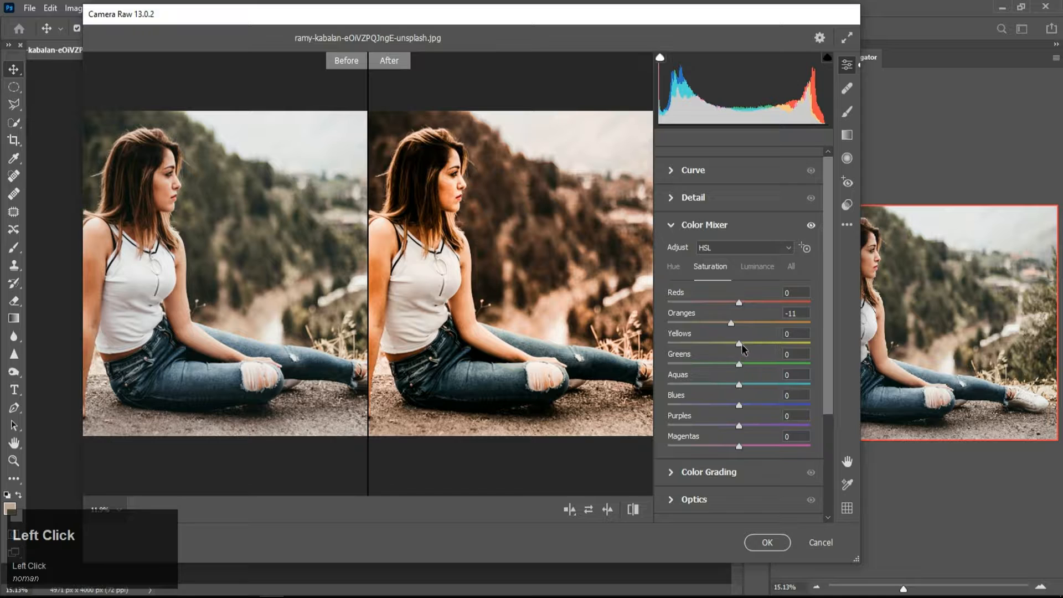
drag(750, 344, 725, 364)
key(space)
key(space)
key(space)
Slightly lower the Blues luminance in the Color Mixer and collapse its settings
click(767, 267)
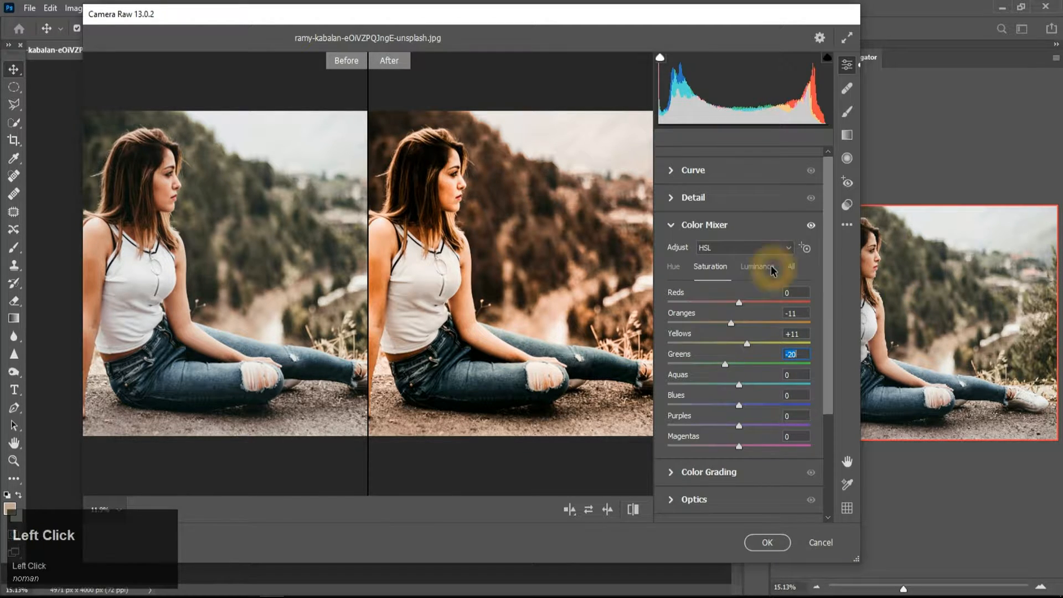
drag(738, 405, 728, 409)
key(space)
click(676, 224)
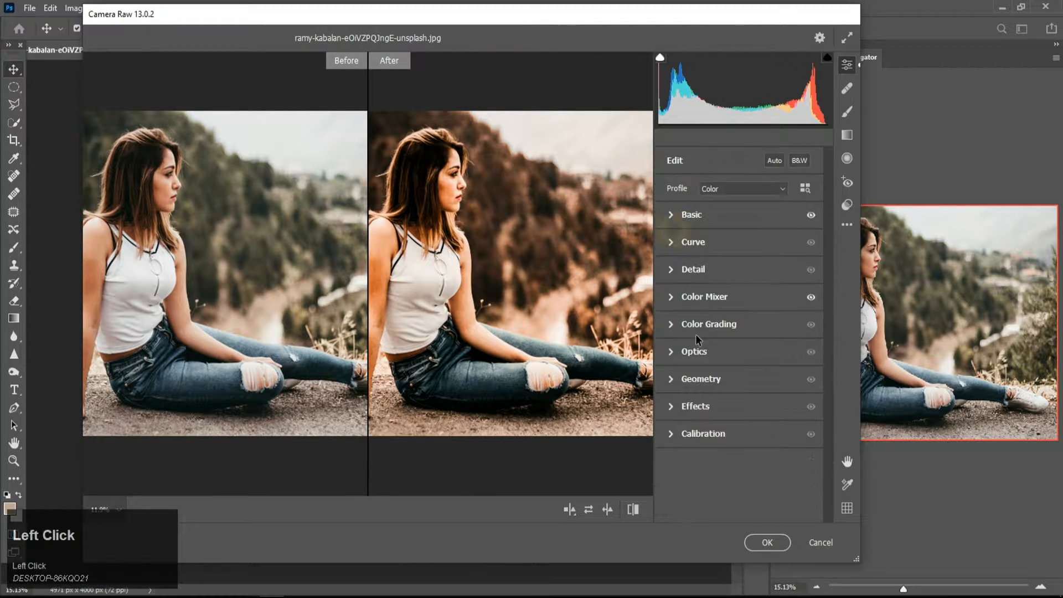
In Calibration, set the Green Primary hue to +50 and saturation to -8, and apply the Camera Raw edits
click(676, 435)
key(space)
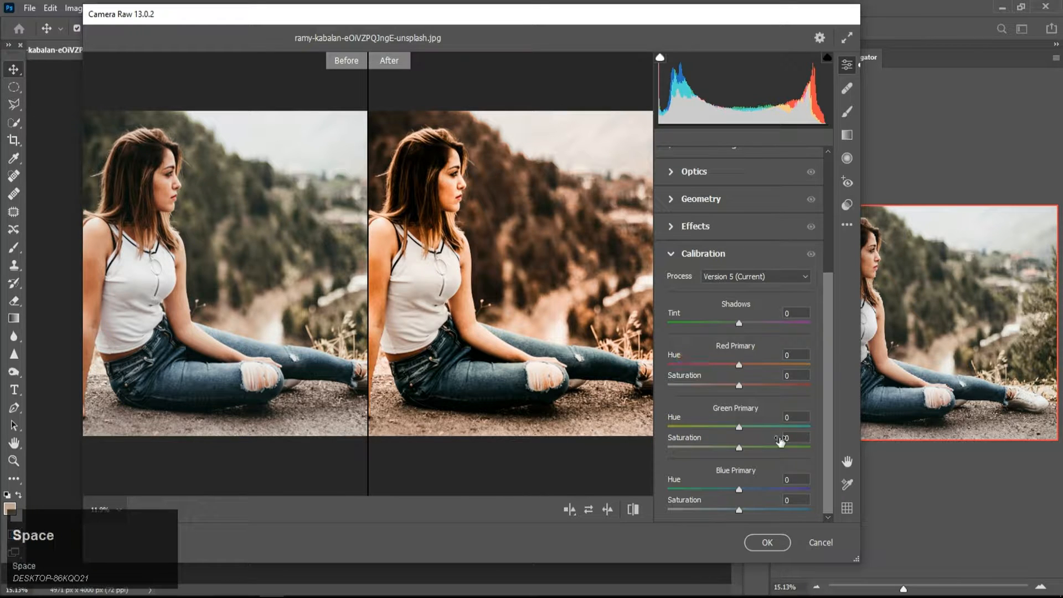
mouse_move(742, 431)
mouse_down()
mouse_move(710, 427)
mouse_move(790, 424)
mouse_move(616, 434)
mouse_move(811, 429)
mouse_move(723, 430)
mouse_up()
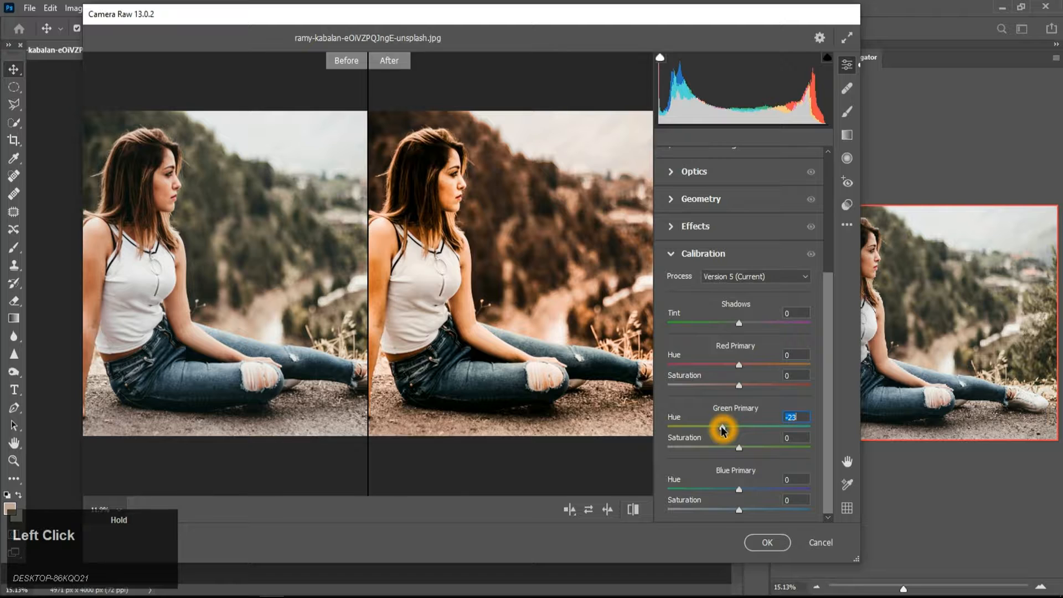
key(space)
drag(738, 447, 775, 428)
key(space)
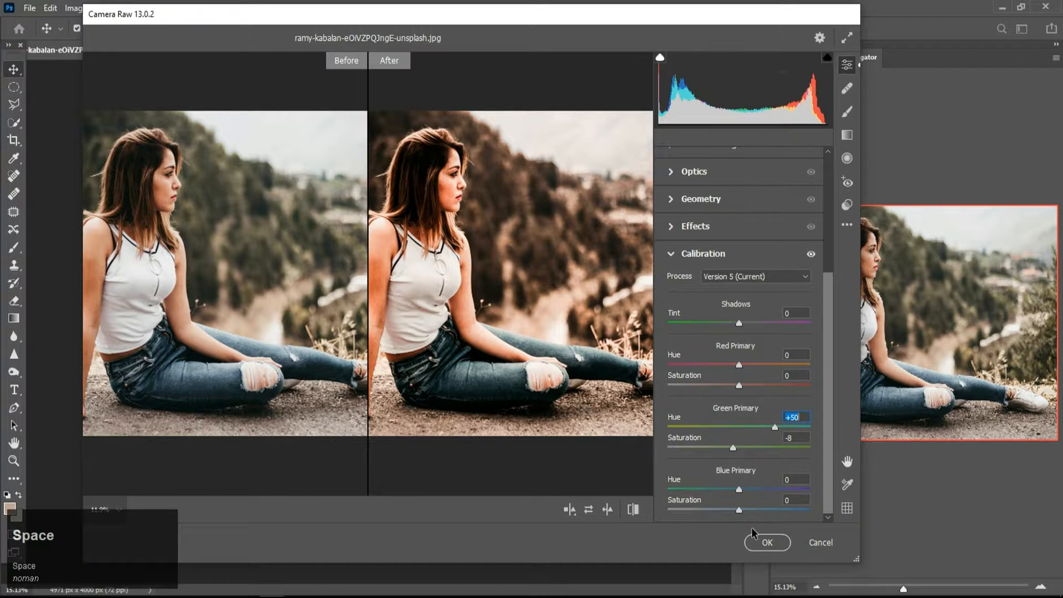
click(764, 543)
Add a Color Lookup adjustment layer above Layer 0 with the FallColors.look 3D LUT
click(304, 256)
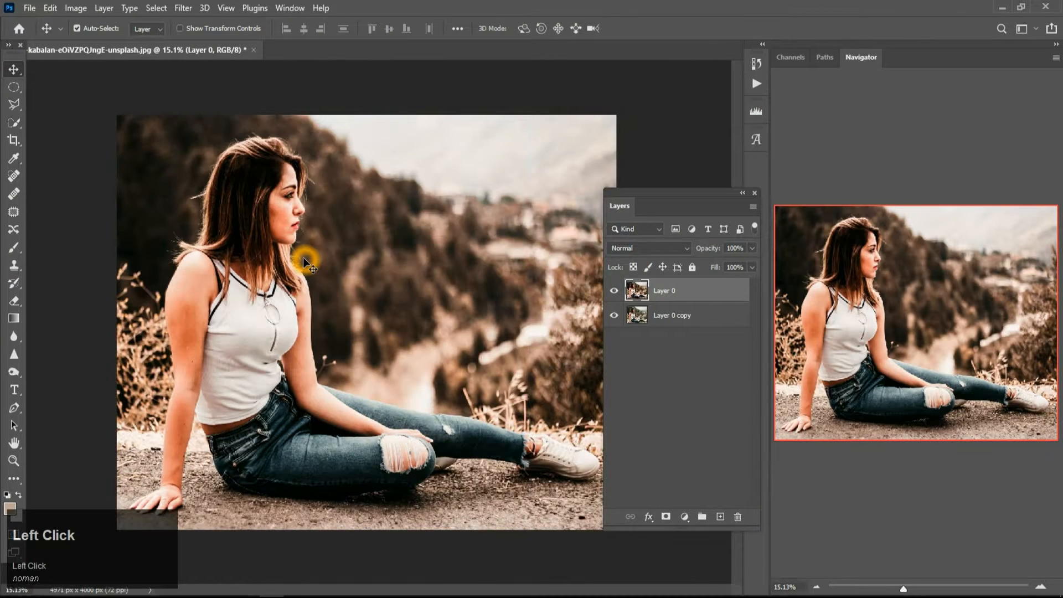
scroll(307, 263, down, 1)
click(684, 516)
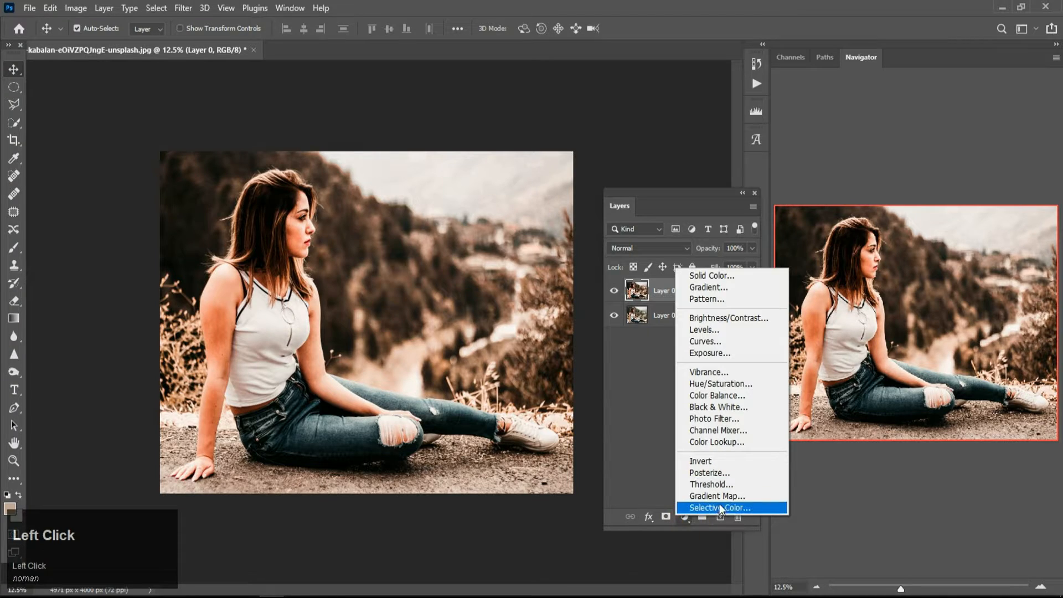
click(728, 446)
click(570, 121)
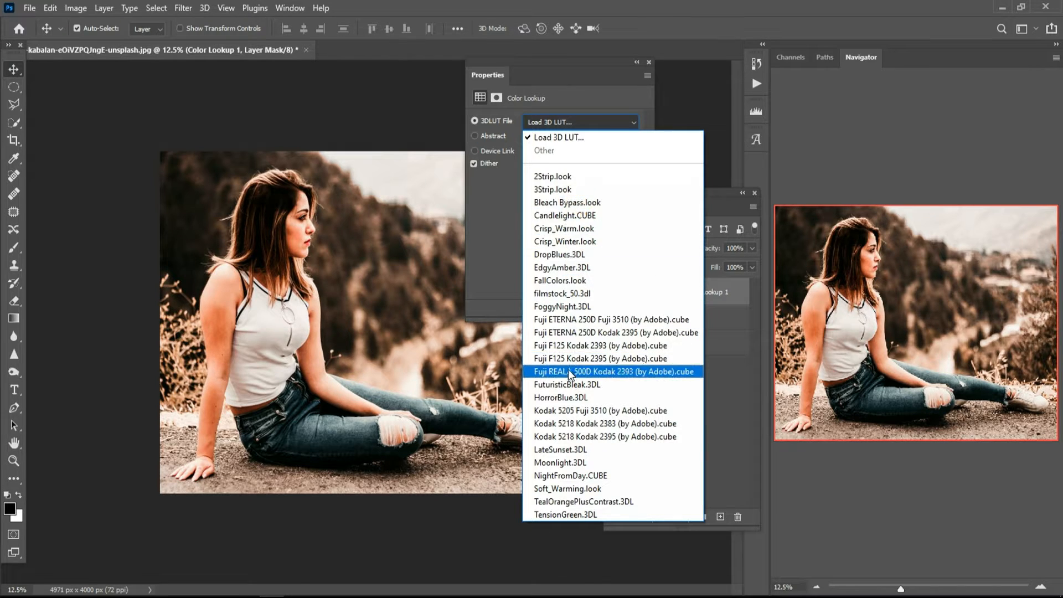
scroll(577, 449, down, 1)
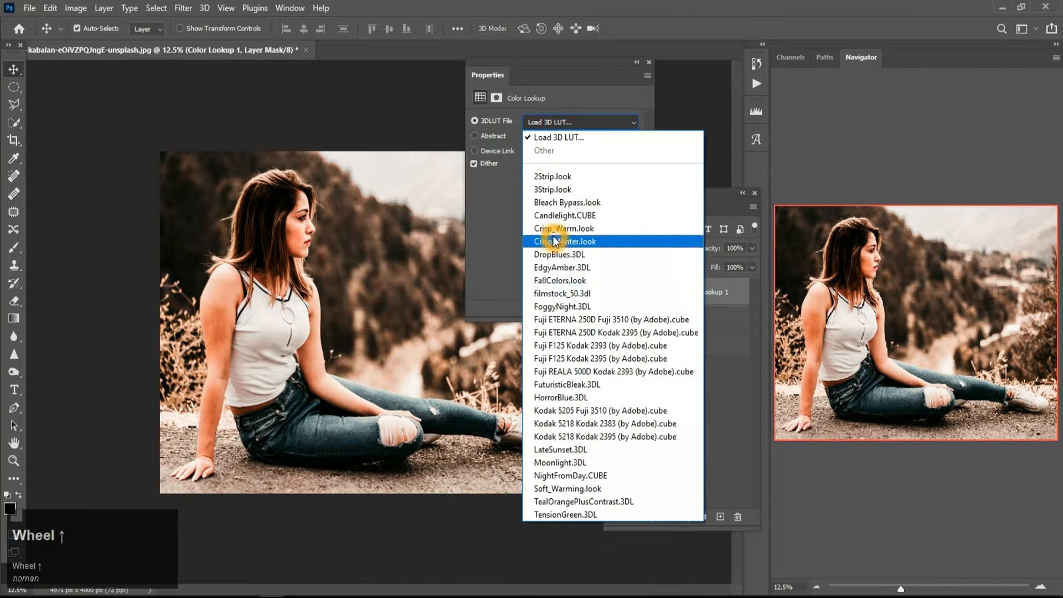
key(space)
click(562, 281)
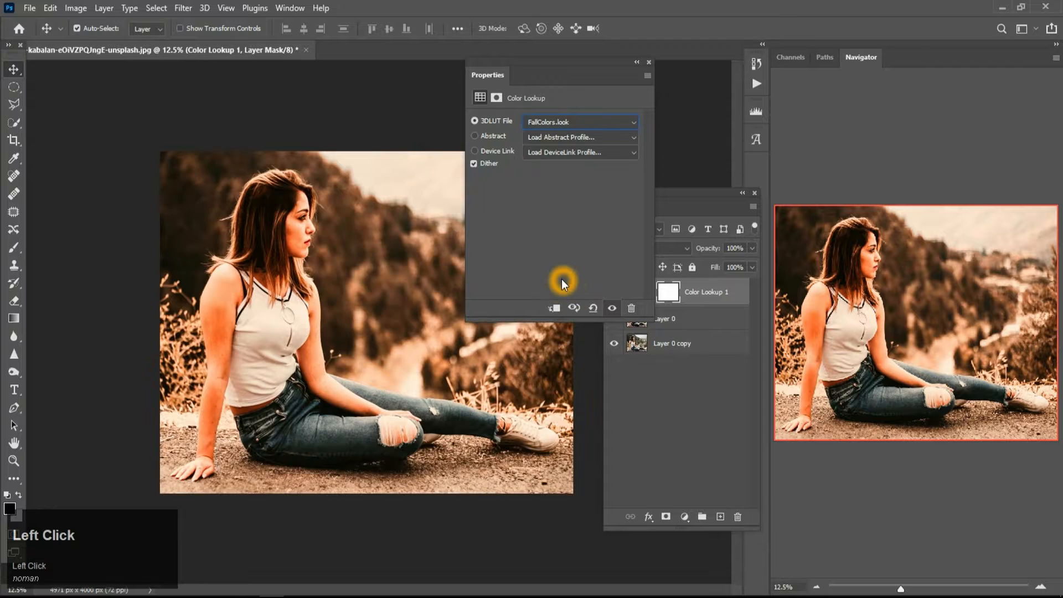
Try a neighbouring 3D LUT for comparison and return to FallColors.look
click(562, 124)
click(562, 124)
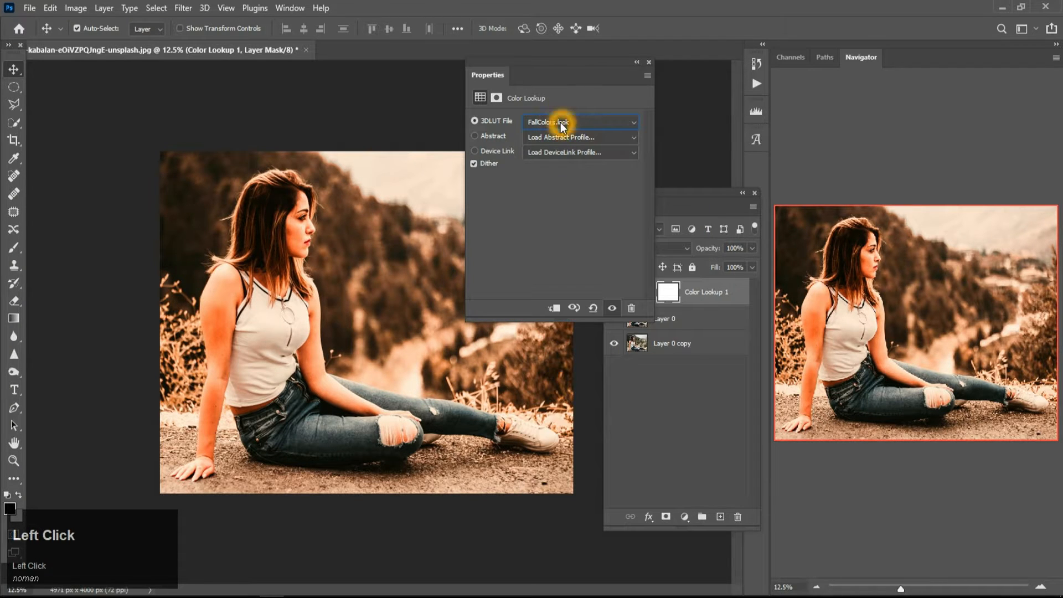
key(Up)
key(Down)
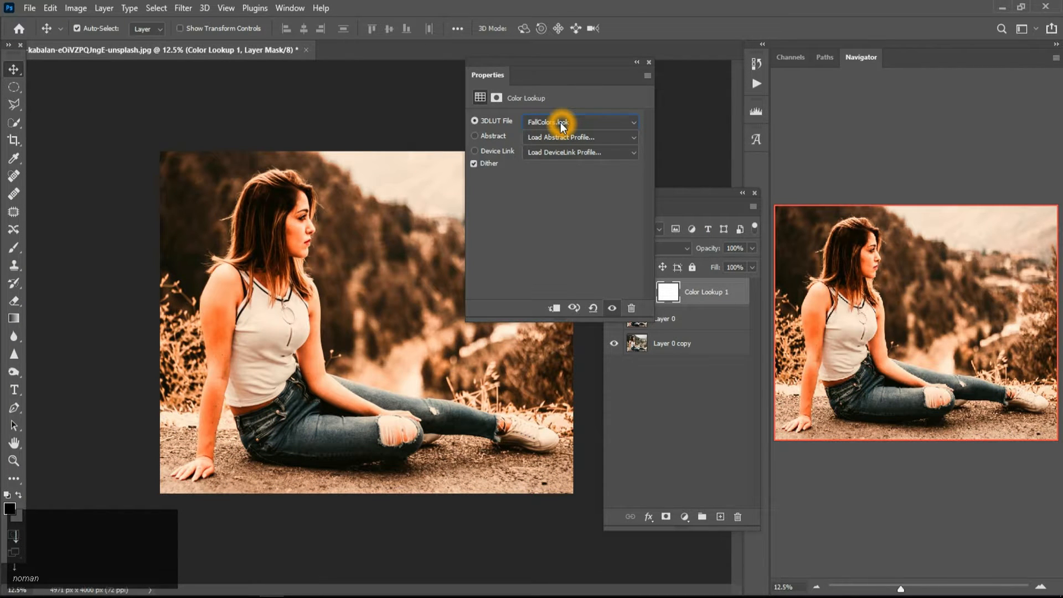
key(space)
Close the Color Lookup properties, lower that layer's opacity and deselect it
click(649, 62)
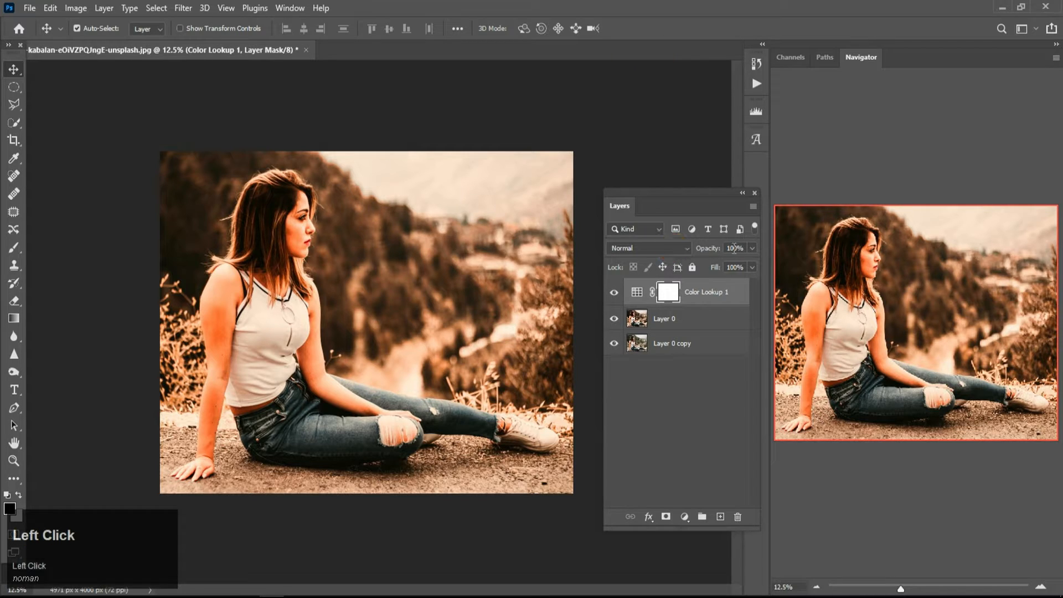
click(734, 248)
click(688, 394)
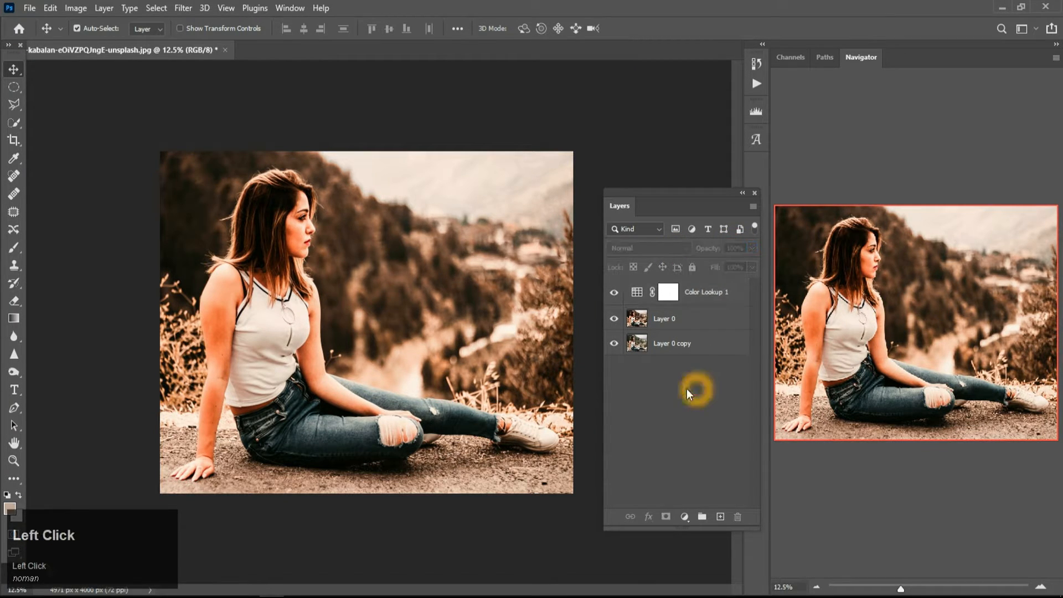
key(space)
Add a Color Balance adjustment layer above Color Lookup 1 with midtones Cyan-Red -18, Magenta-Green +8 and Yellow-Blue +26
click(685, 516)
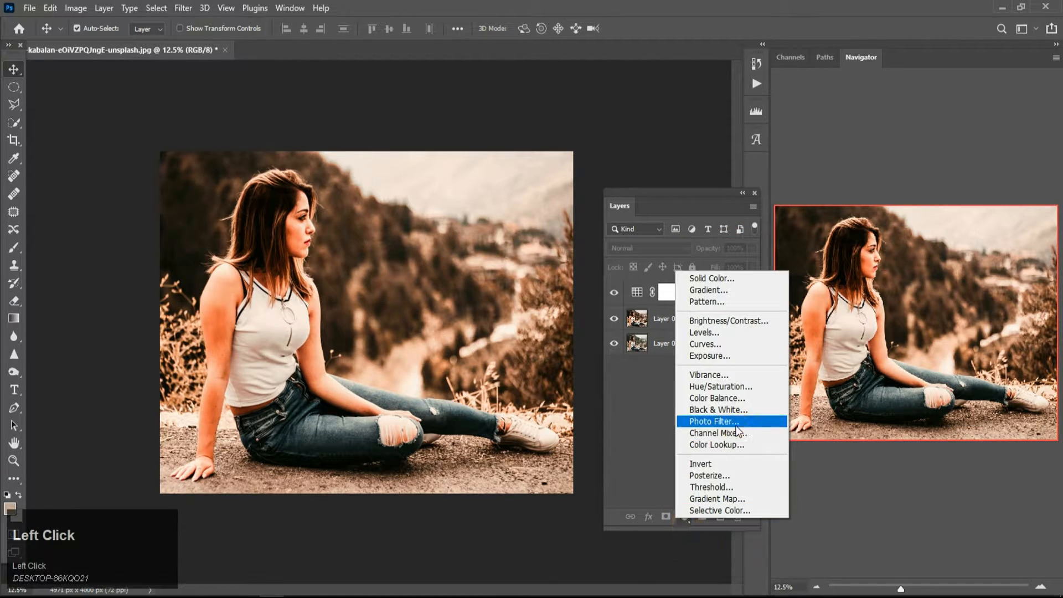
click(720, 398)
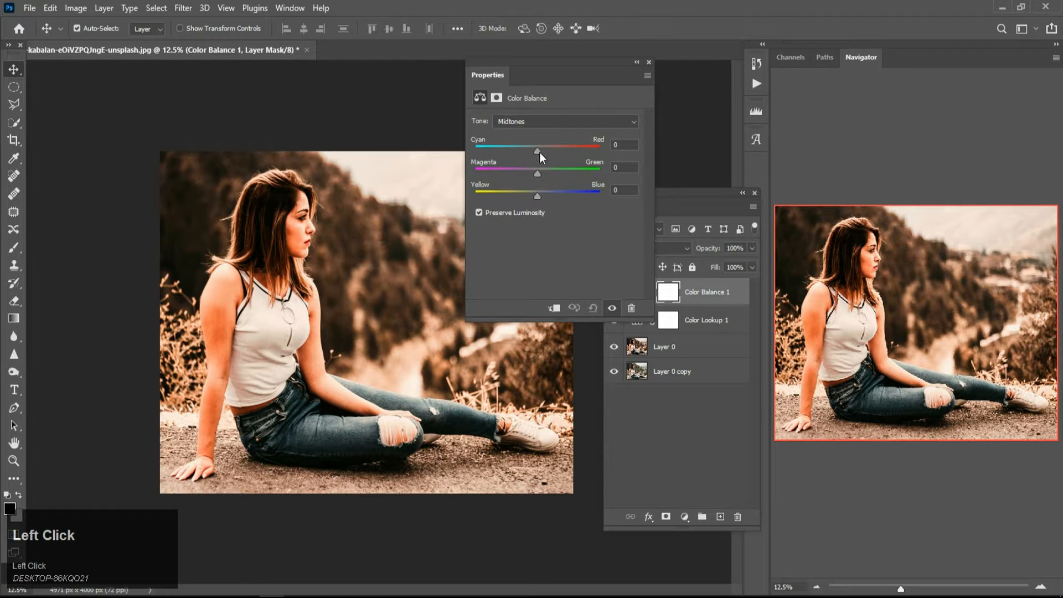
mouse_move(539, 152)
mouse_down()
mouse_move(501, 150)
mouse_move(544, 153)
mouse_move(520, 151)
mouse_move(536, 173)
mouse_move(520, 171)
mouse_move(548, 173)
mouse_move(517, 154)
mouse_move(539, 157)
mouse_move(527, 158)
mouse_up()
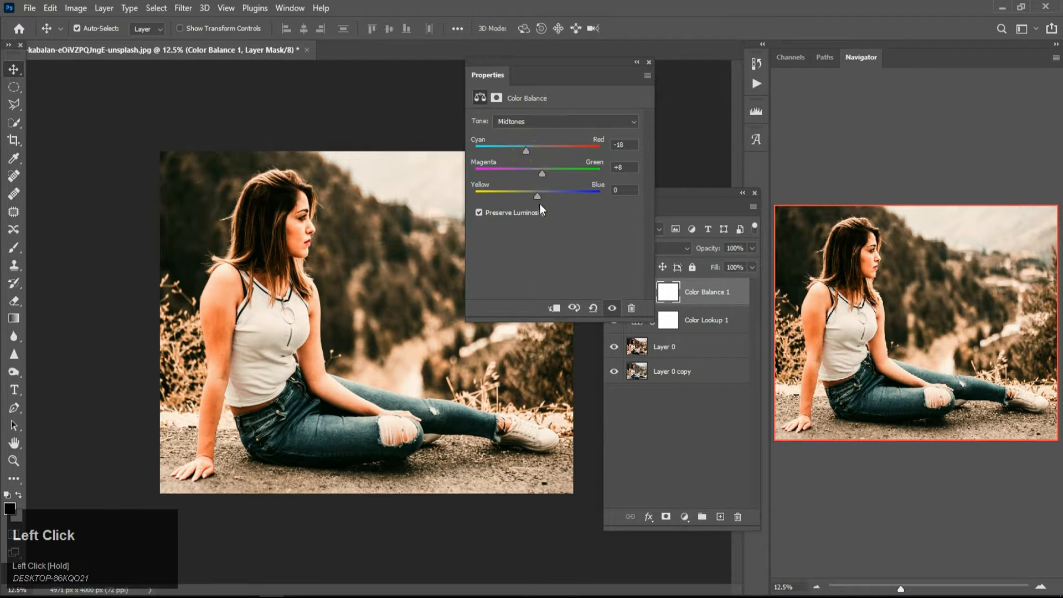
drag(537, 196, 555, 196)
Set the Color Balance shadows to +3 on Cyan-Red, Magenta-Green and Yellow-Blue, and close the properties
click(526, 121)
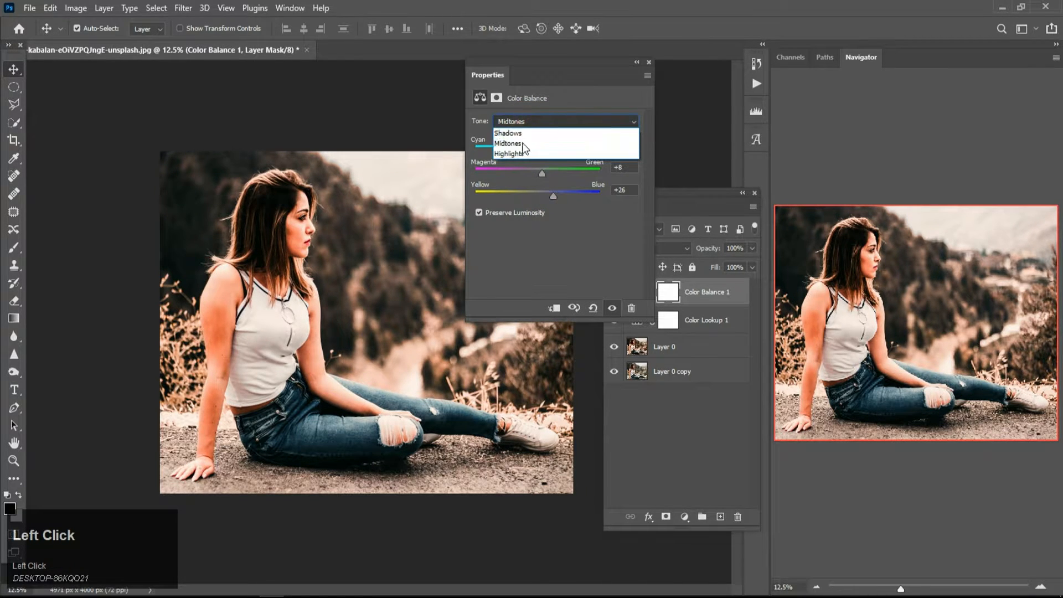
click(515, 159)
click(526, 121)
click(518, 128)
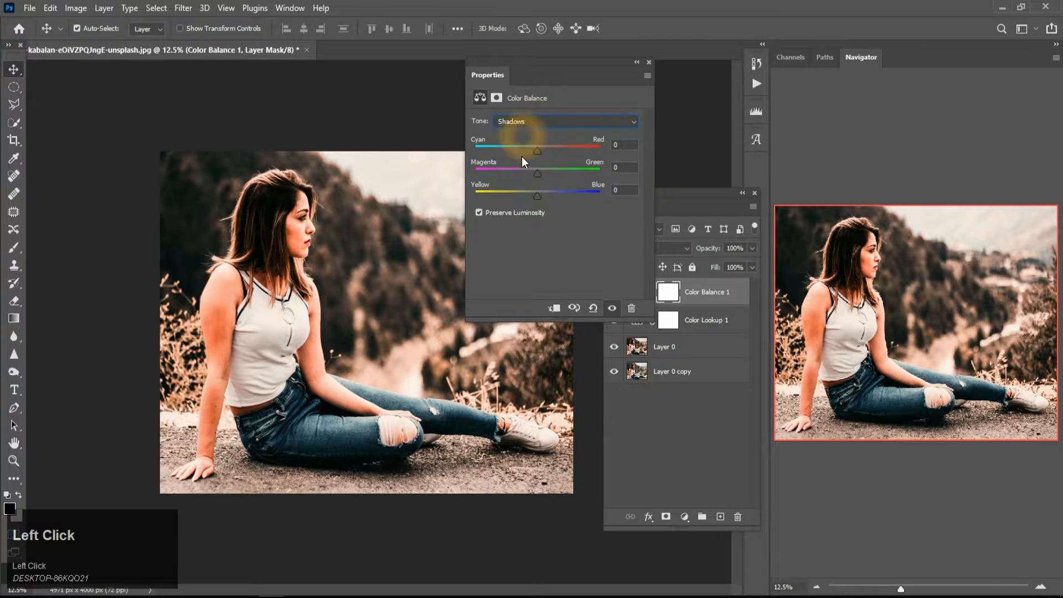
click(537, 121)
click(528, 144)
click(523, 122)
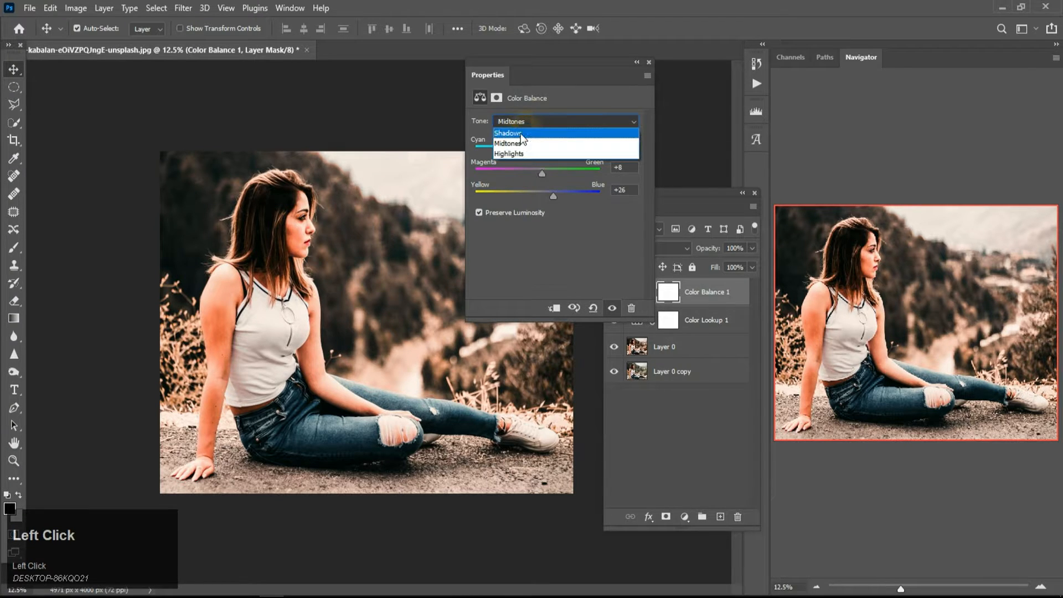
click(519, 134)
drag(540, 155, 533, 174)
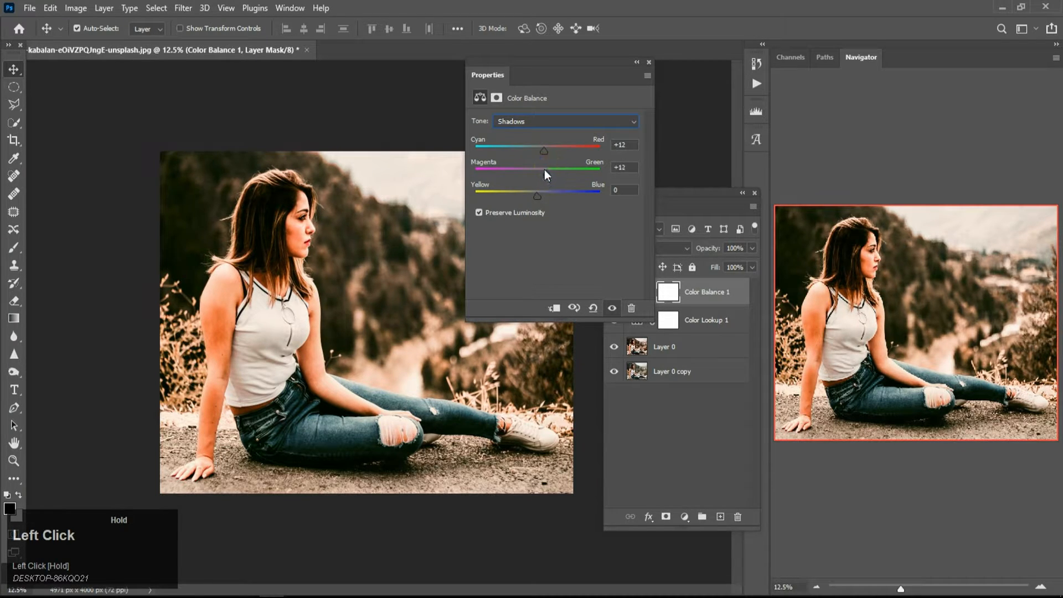
drag(546, 150, 539, 149)
drag(544, 199, 538, 197)
click(649, 63)
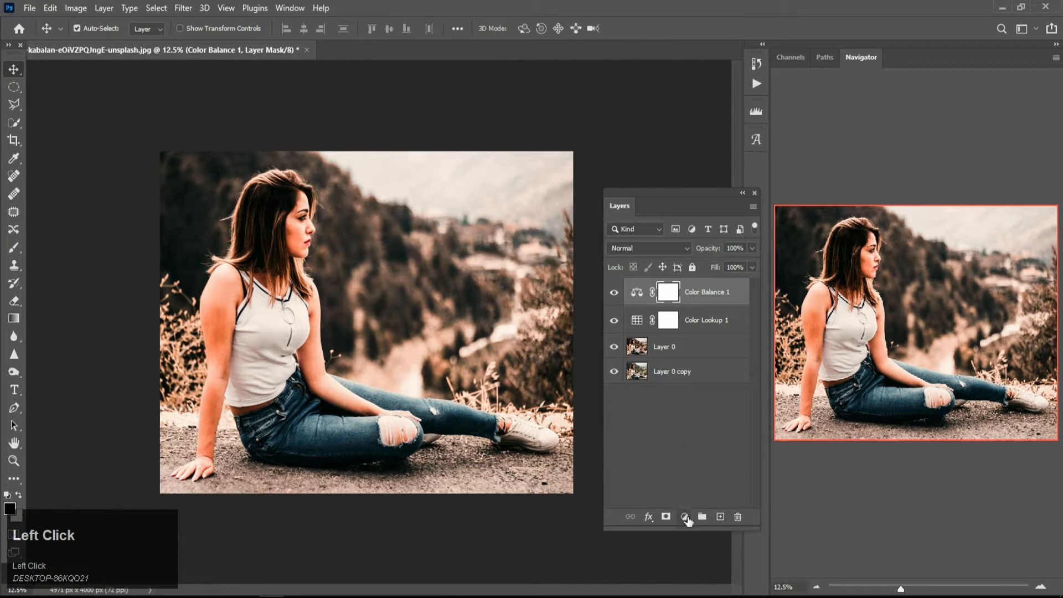
Add a Selective Color adjustment layer and set Reds to Cyan +81, Magenta +27, Yellow +13 and Black -15
click(684, 517)
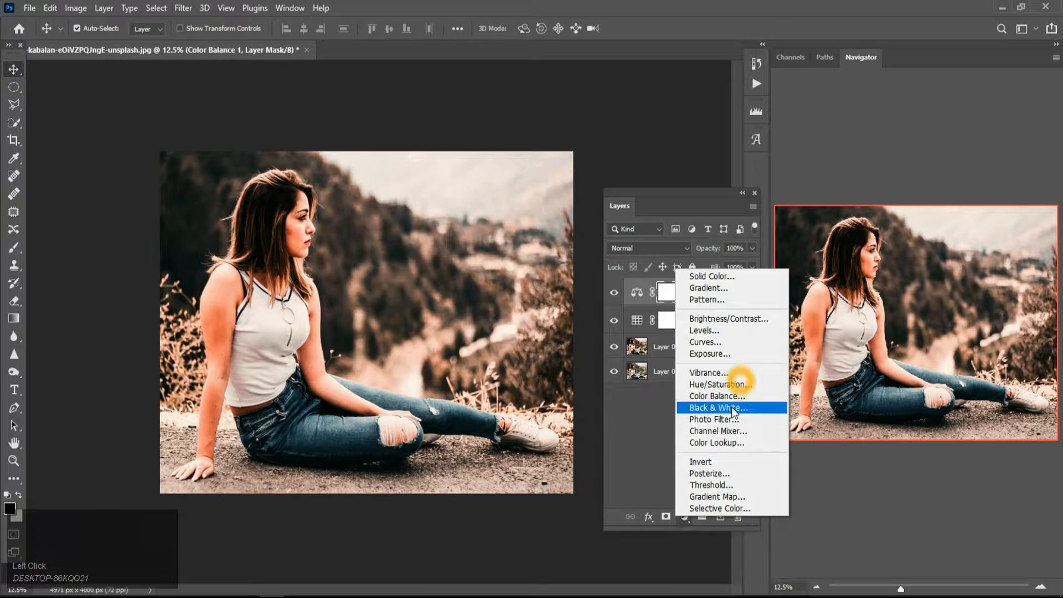
click(718, 508)
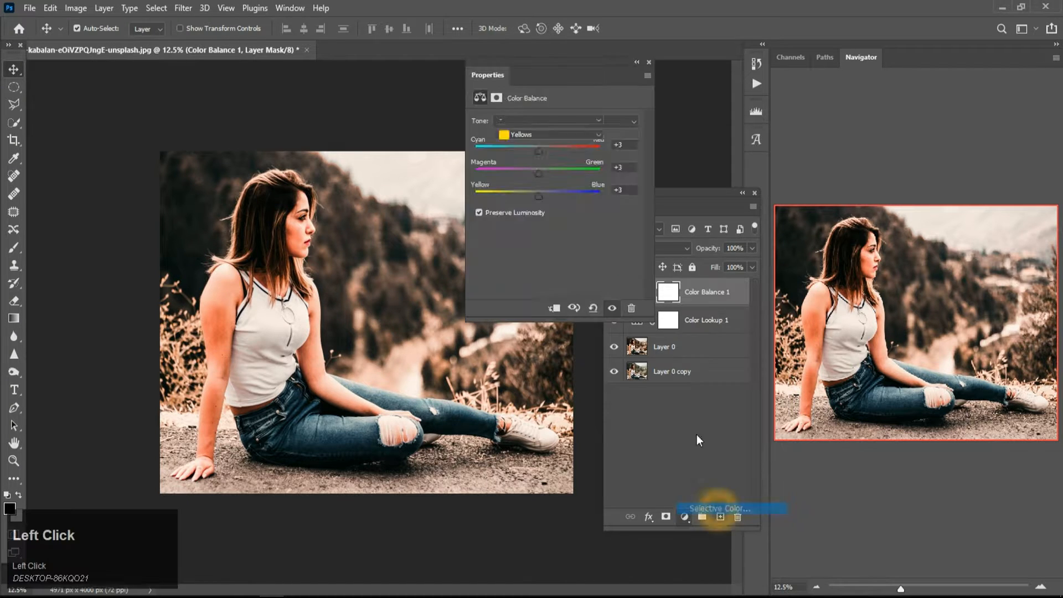
drag(555, 166, 619, 167)
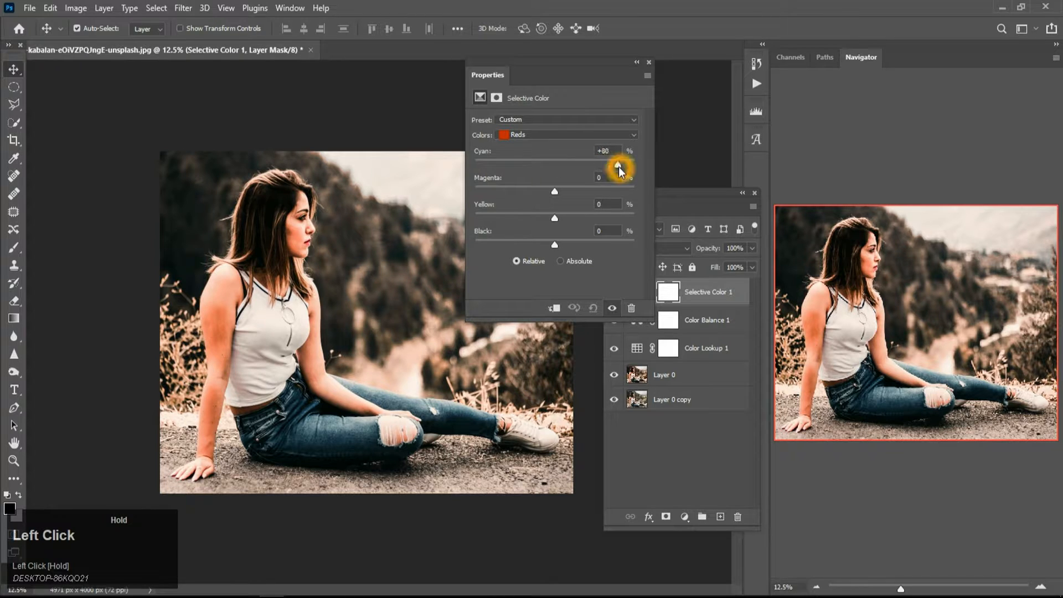
drag(555, 191, 576, 196)
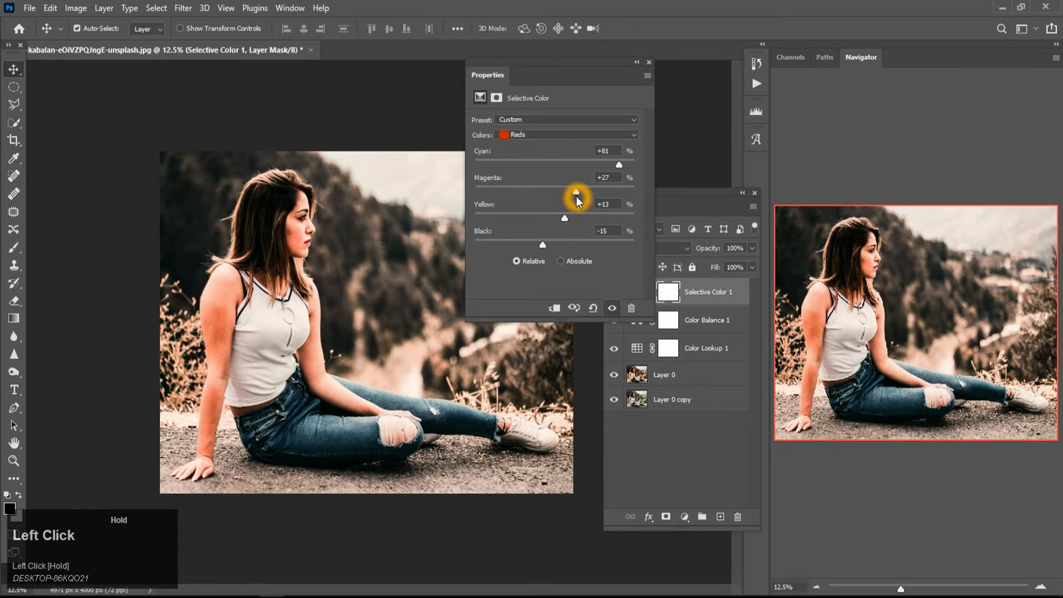
Adjust the Yellows range of the Selective Color layer, raising its Black amount slightly
click(540, 135)
click(526, 157)
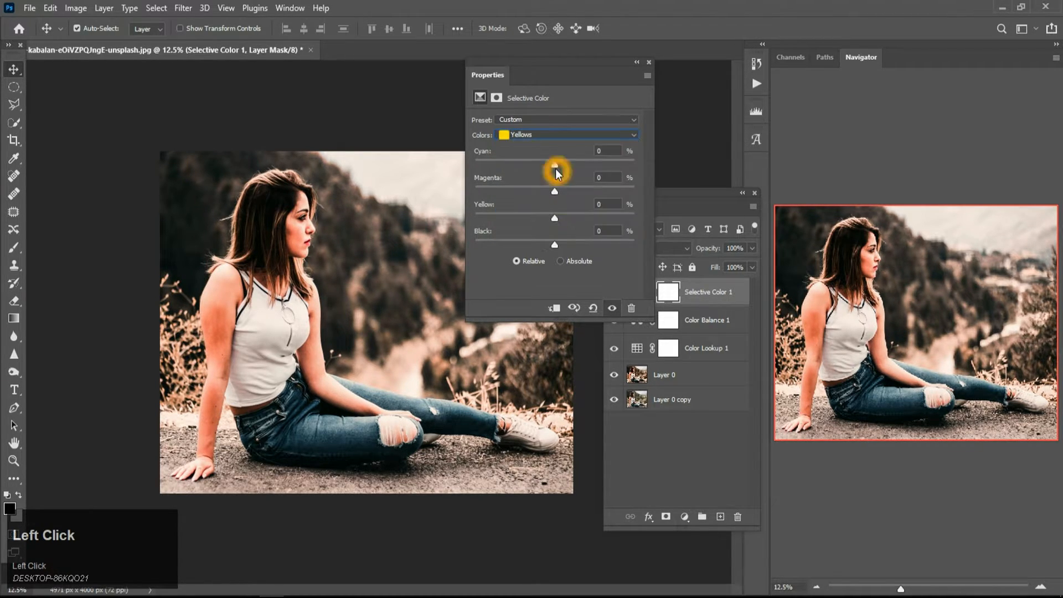
drag(555, 165, 566, 244)
In the Selective Color Blues range, lower Cyan, raise Magenta, and set Yellow to -5 and Black to +100
click(541, 135)
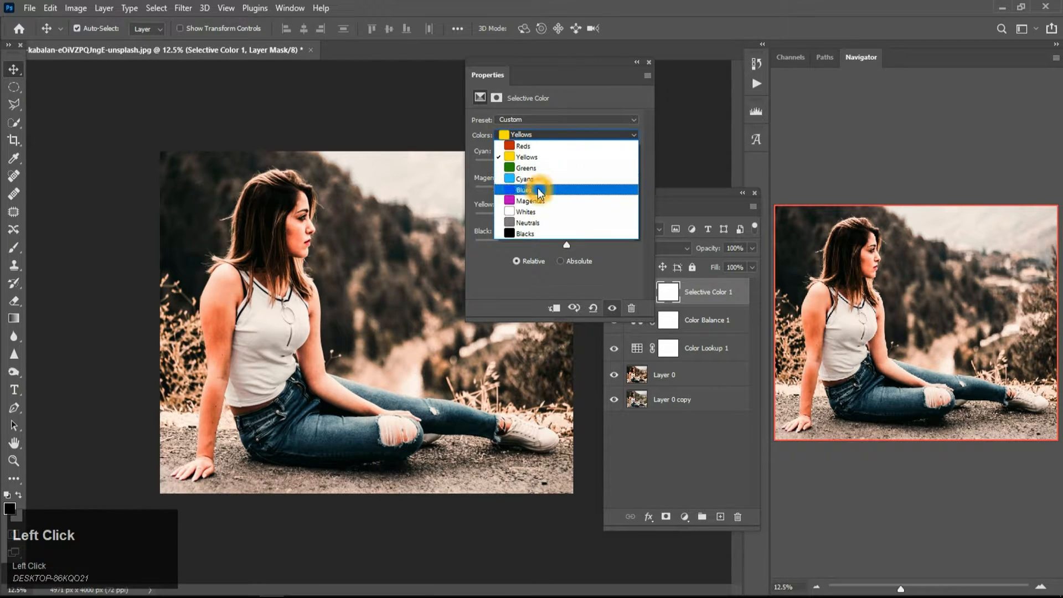
click(540, 191)
drag(556, 164, 641, 245)
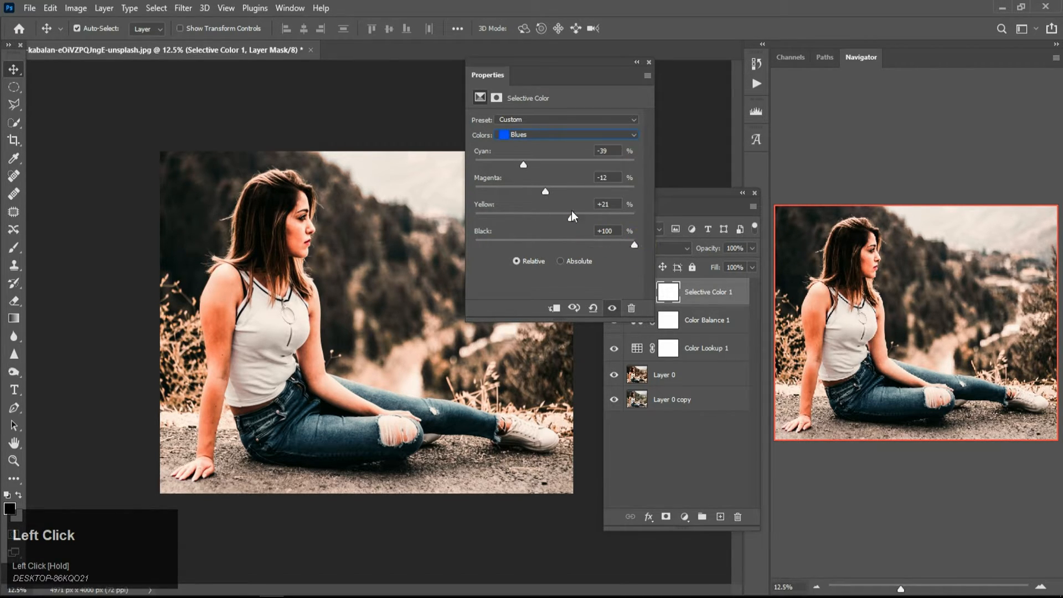
drag(570, 218, 571, 194)
drag(523, 164, 523, 164)
Set the Selective Color Neutrals to Cyan +33, Magenta +6, Yellow -10 and Black -4, and close the properties
click(541, 135)
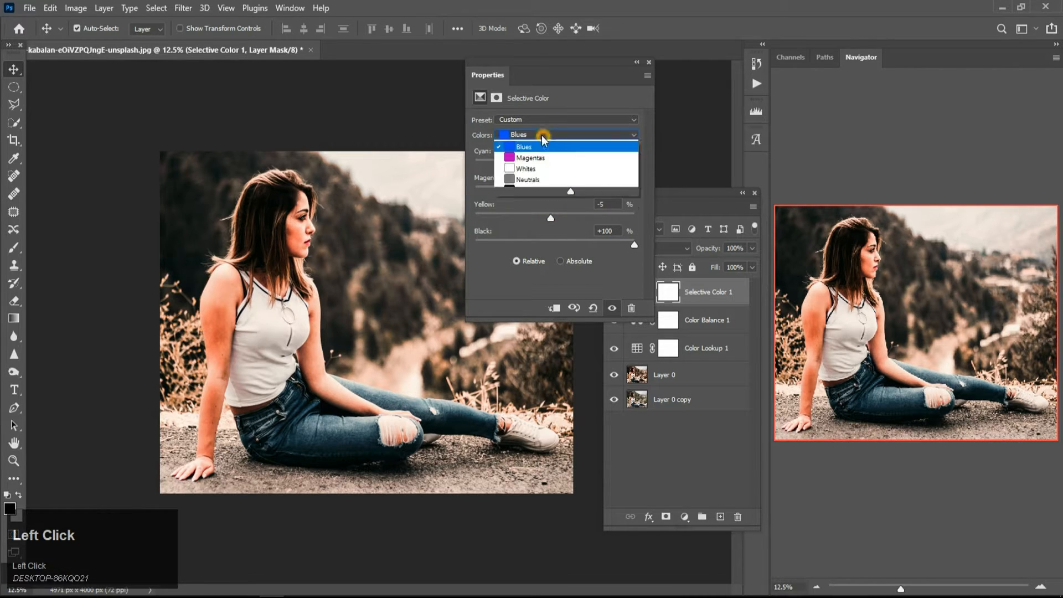
click(531, 224)
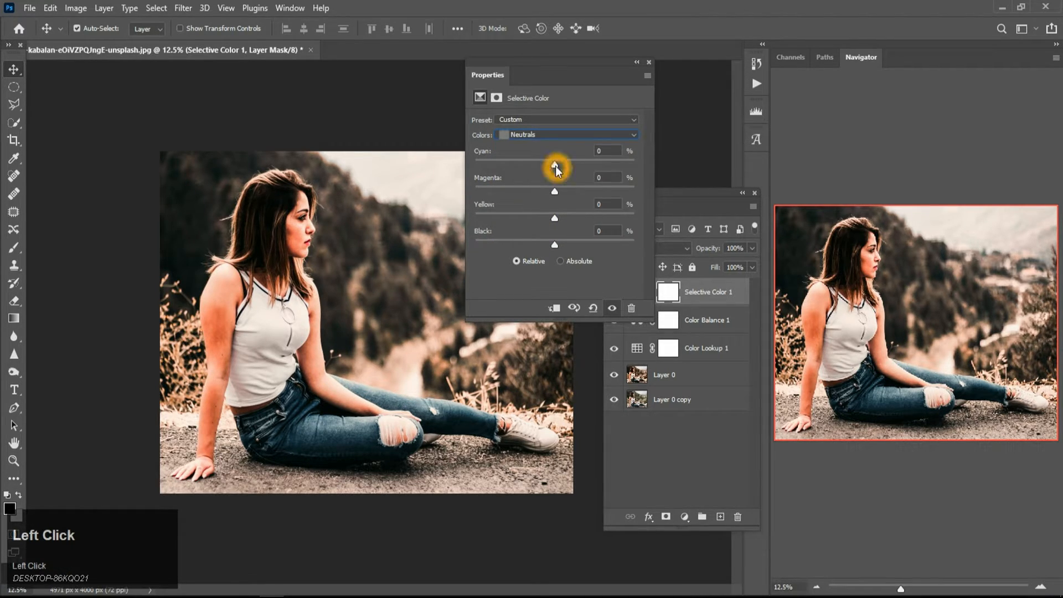
mouse_move(556, 166)
mouse_down()
mouse_move(526, 166)
mouse_move(558, 164)
mouse_move(559, 190)
mouse_move(549, 192)
mouse_move(562, 192)
mouse_move(569, 162)
mouse_move(584, 166)
mouse_move(544, 171)
mouse_move(572, 172)
mouse_up()
drag(554, 218, 551, 244)
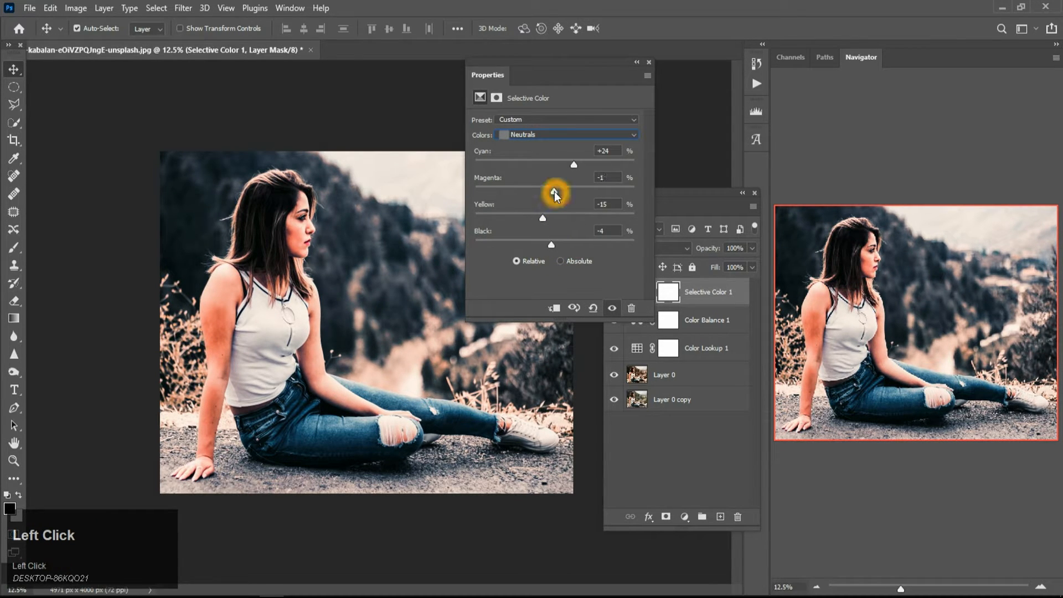
drag(554, 194, 546, 217)
drag(571, 164, 588, 159)
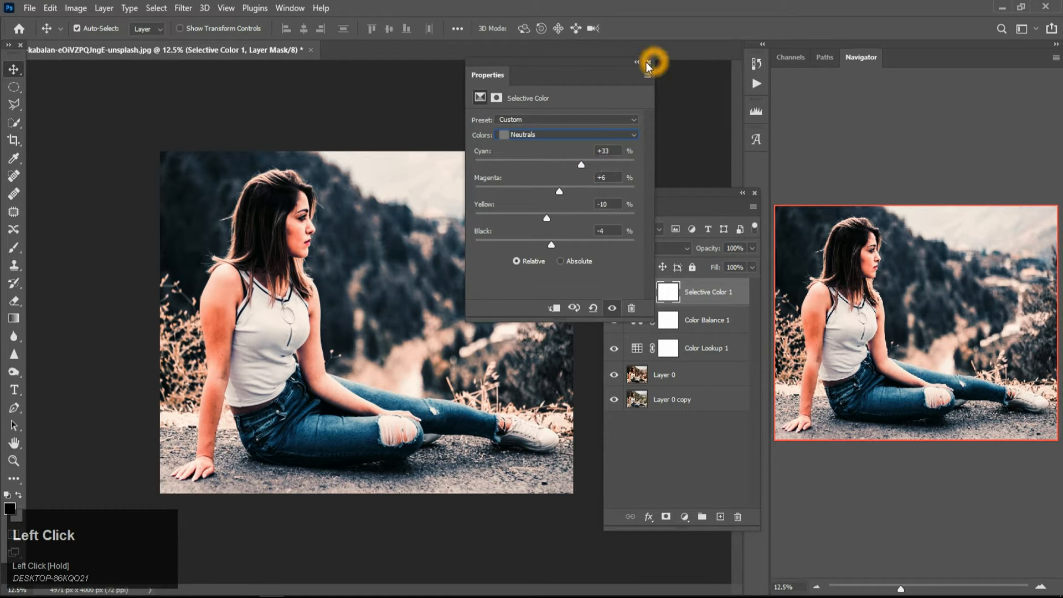
click(649, 62)
Set the opacity of the Color Lookup 1 layer to 45%
click(708, 348)
click(733, 249)
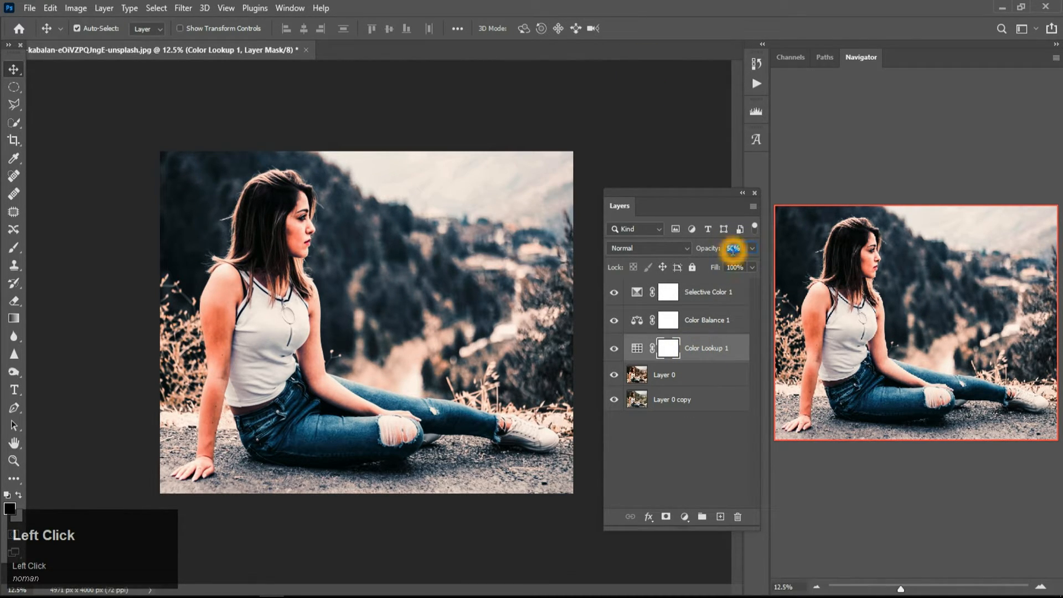
text(45)
click(704, 431)
Add a Gradient Fill layer above Selective Color 1 and open its gradient for editing
click(687, 299)
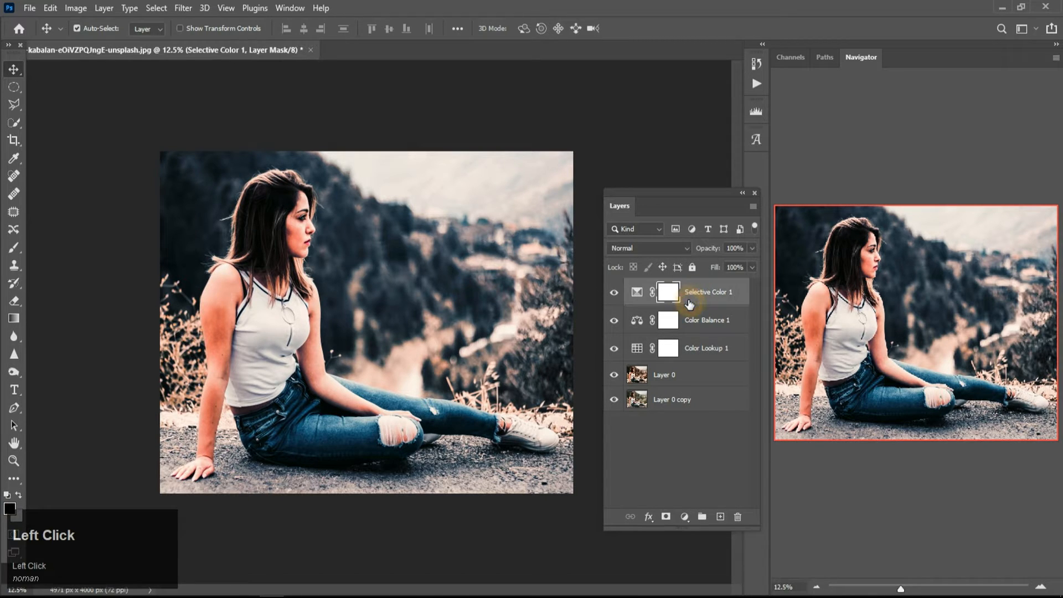
click(685, 516)
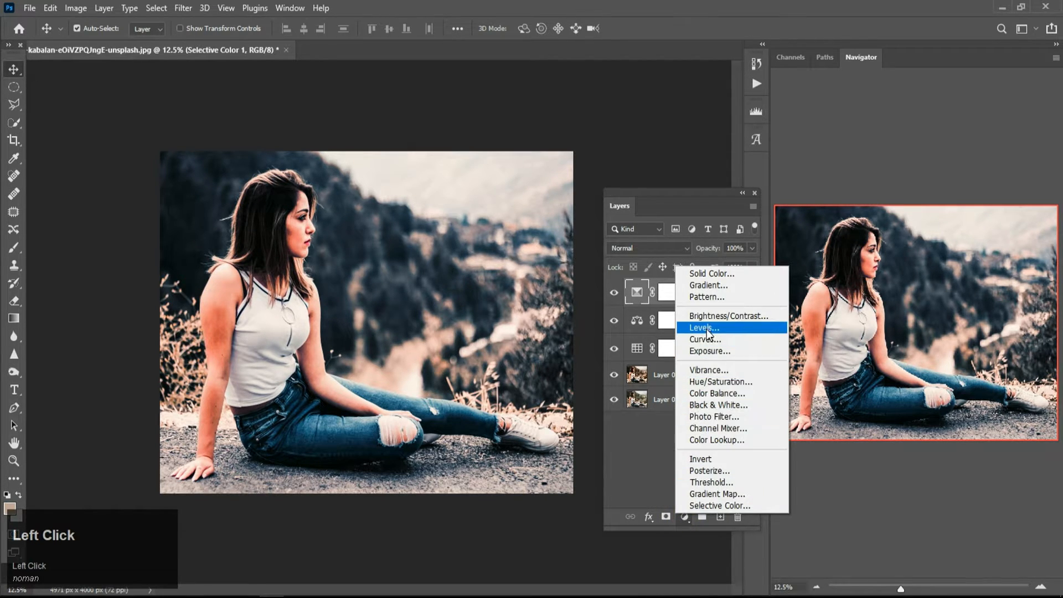
click(710, 285)
click(706, 286)
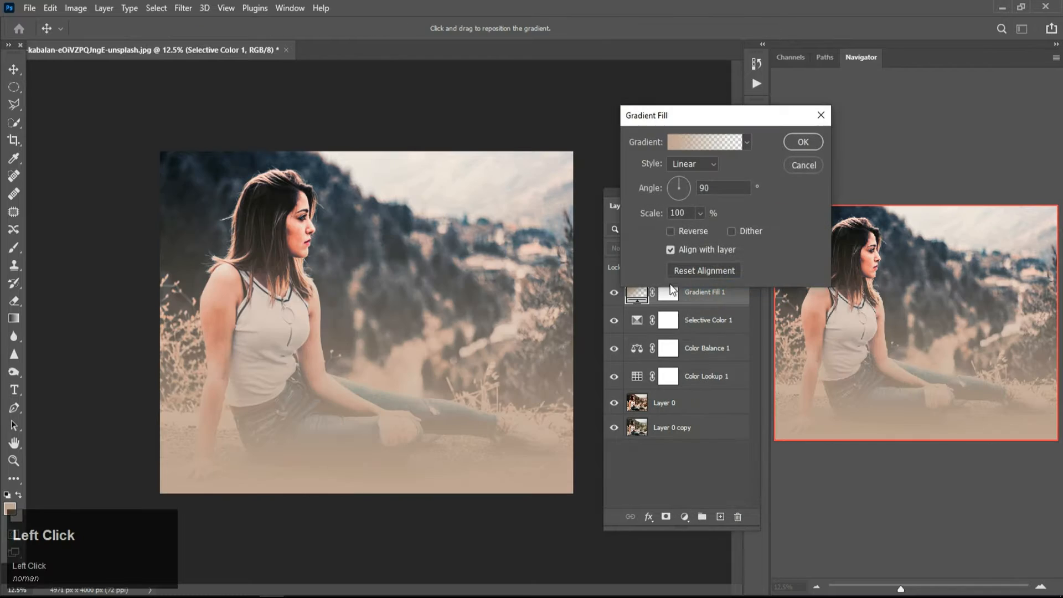
click(689, 145)
click(581, 160)
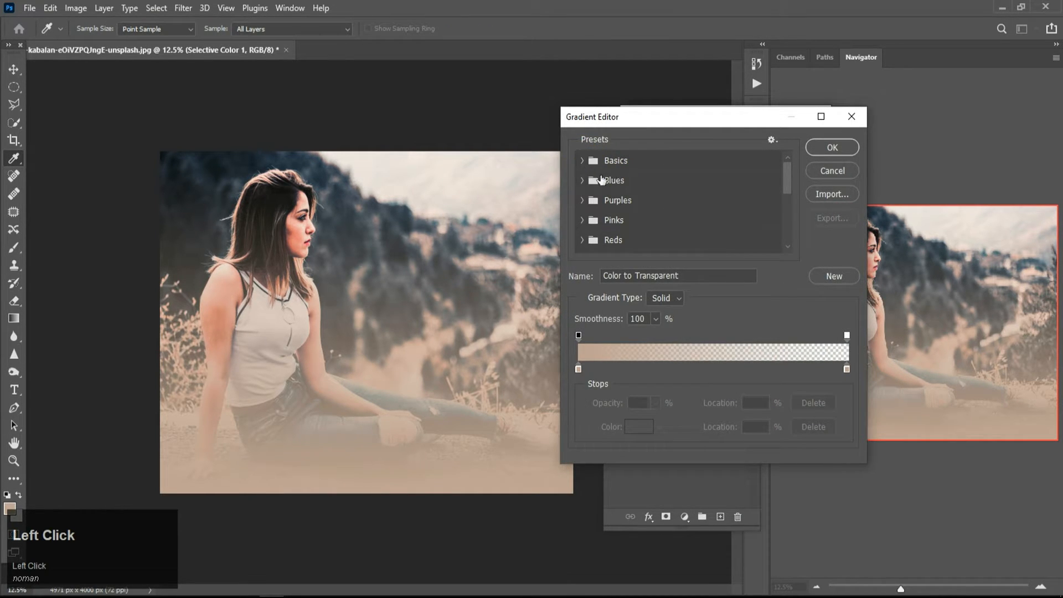
click(600, 180)
click(580, 159)
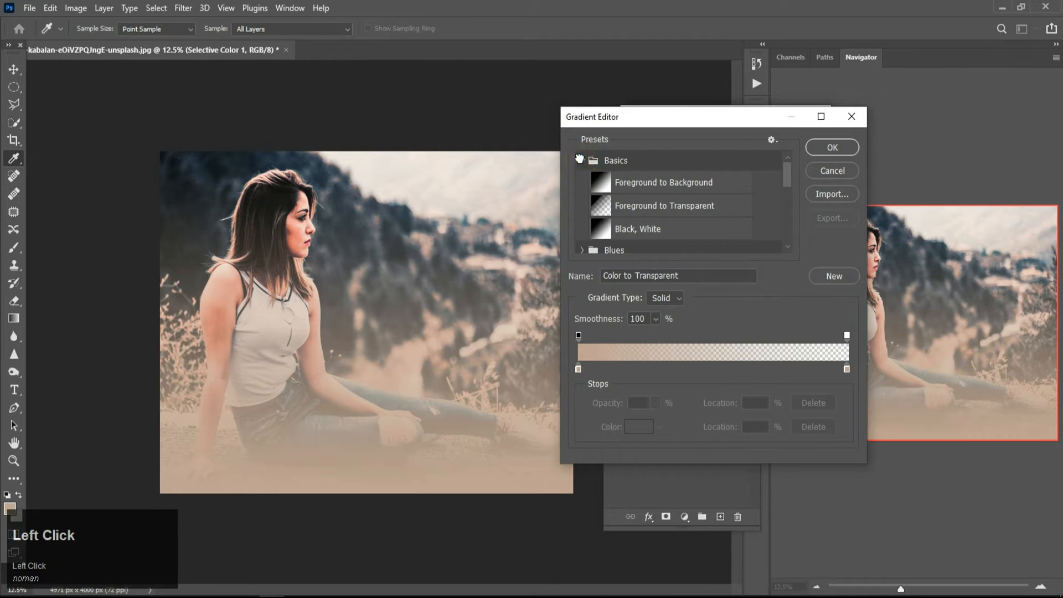
Open the color of the gradient's stop at location 0% for editing
click(578, 369)
click(635, 431)
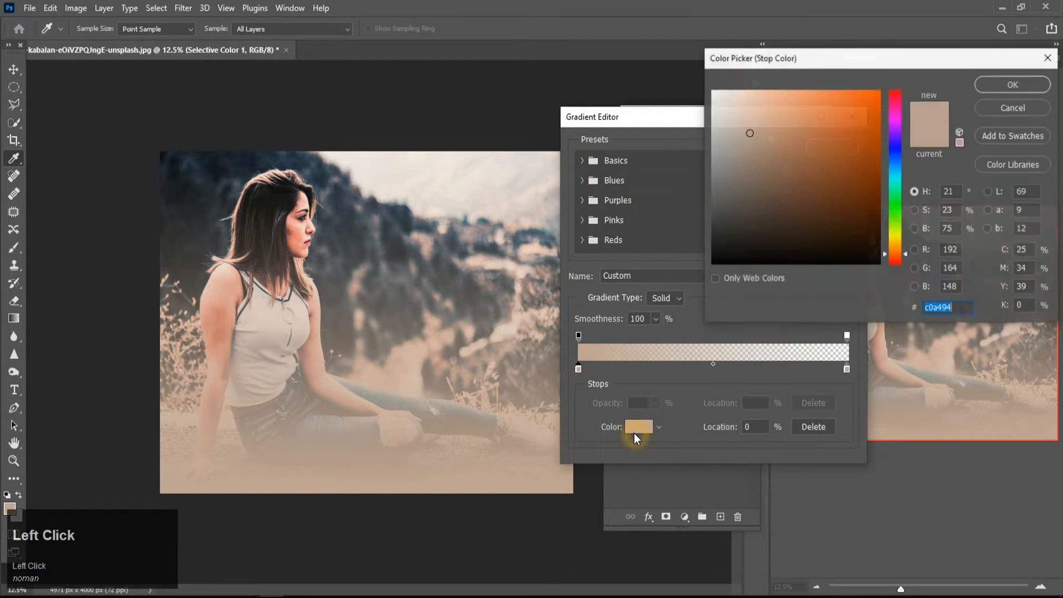
Try stop colors sampled from the photo's dark hillside, the woman's hair and top, and the ground
click(344, 225)
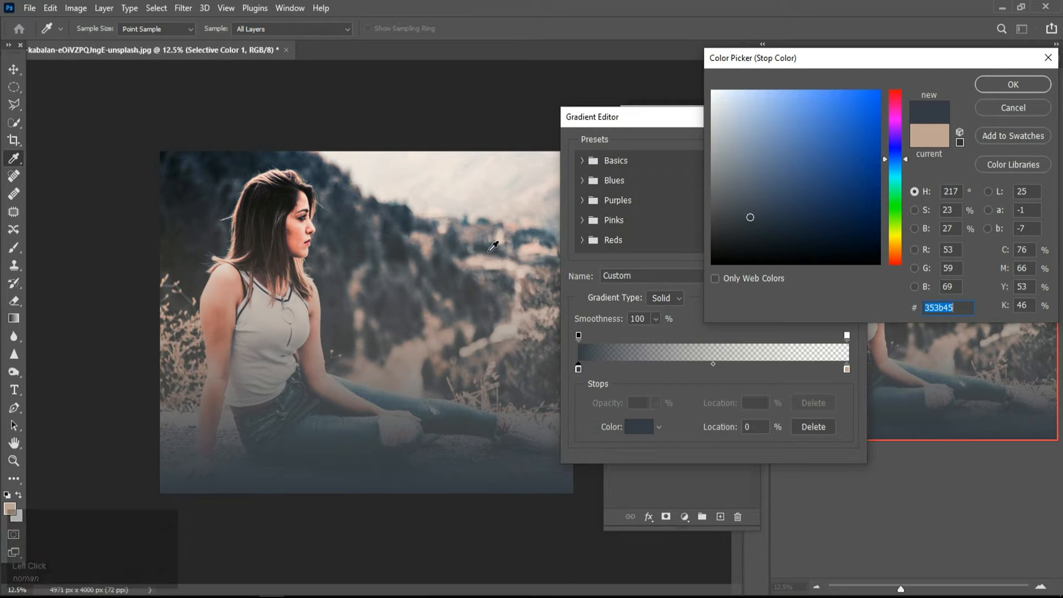
click(284, 161)
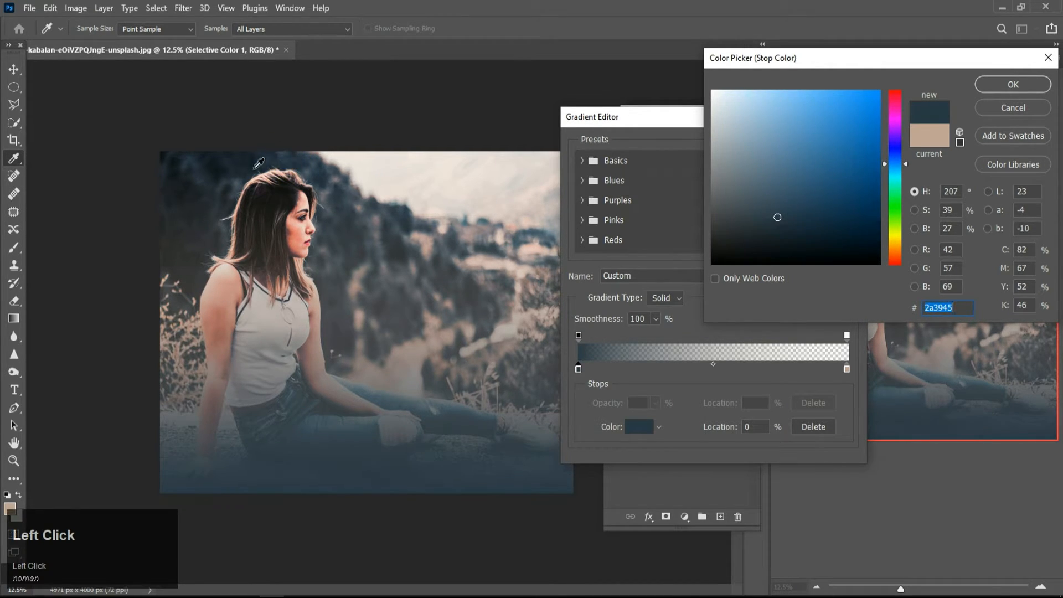
click(256, 166)
click(263, 323)
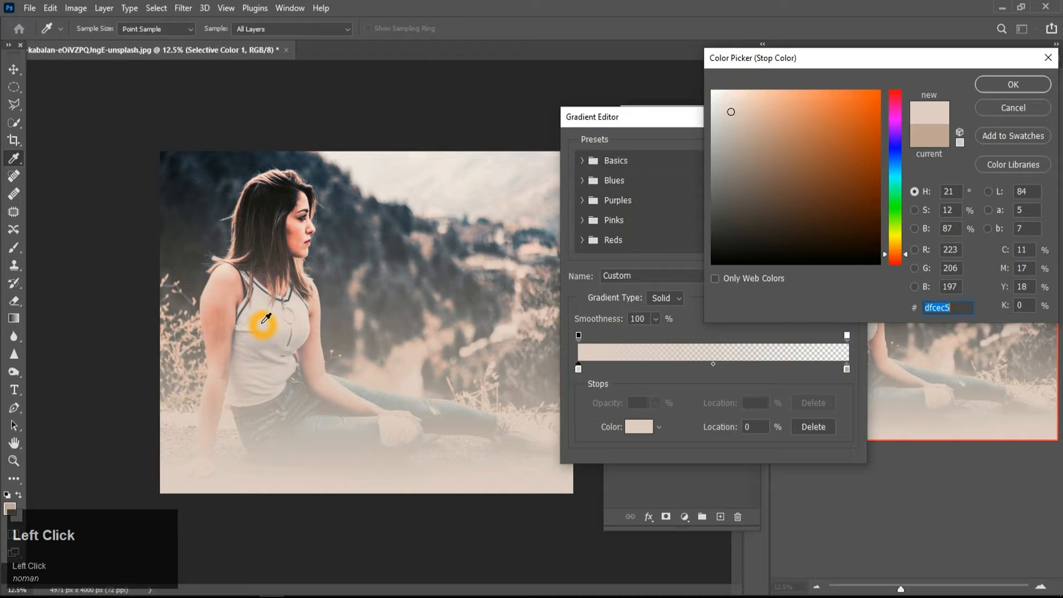
click(262, 235)
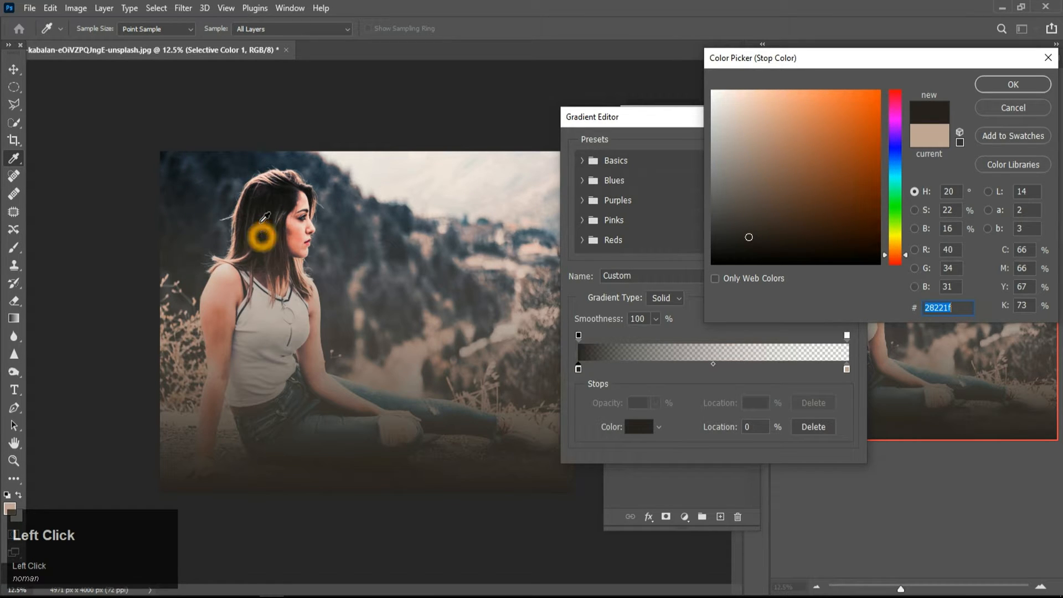
click(275, 200)
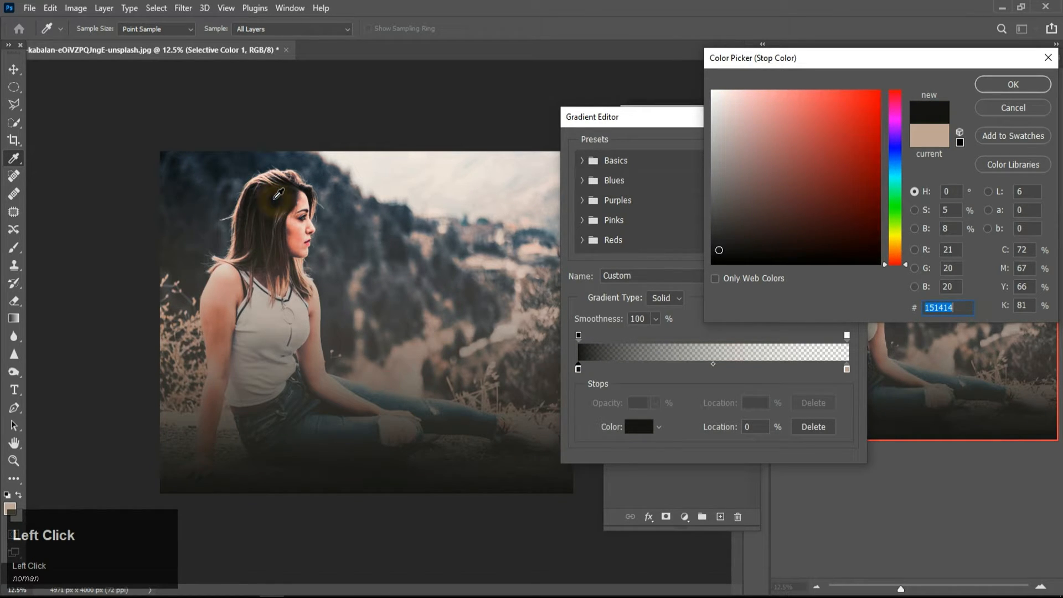
click(202, 435)
click(501, 456)
click(528, 386)
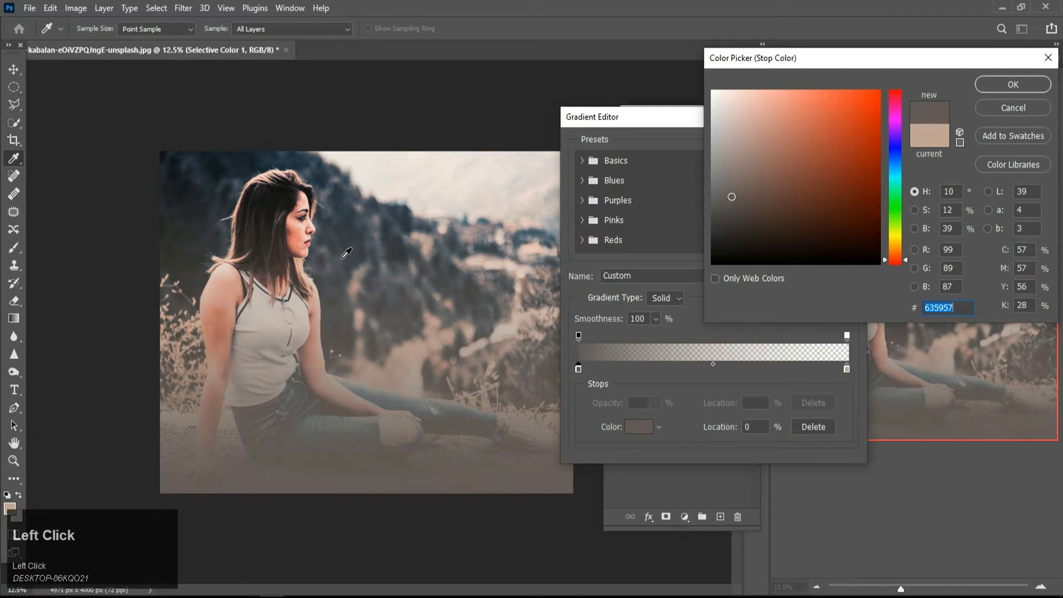
click(315, 167)
click(322, 183)
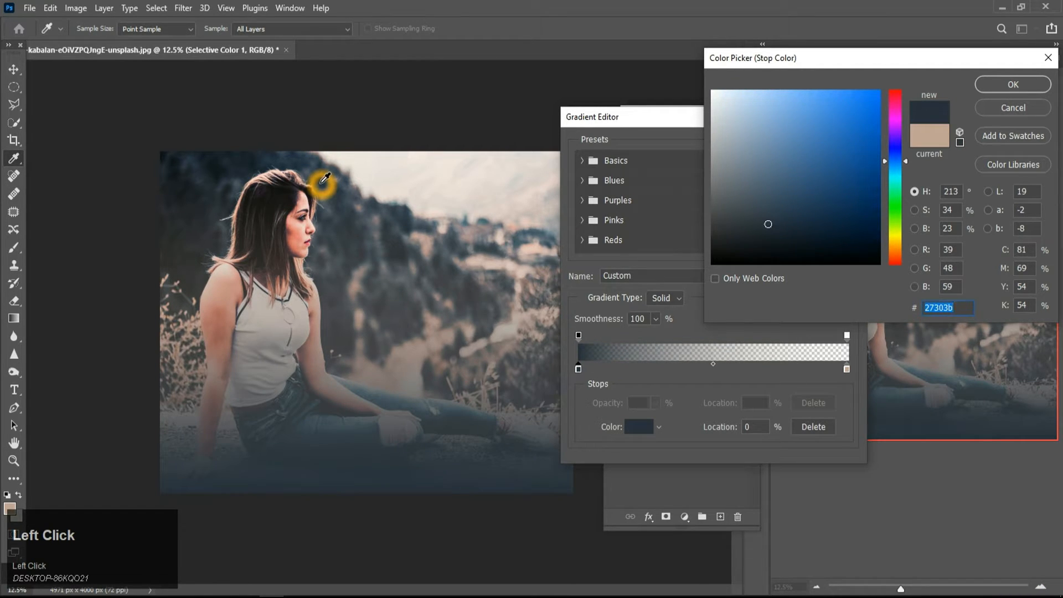
click(294, 292)
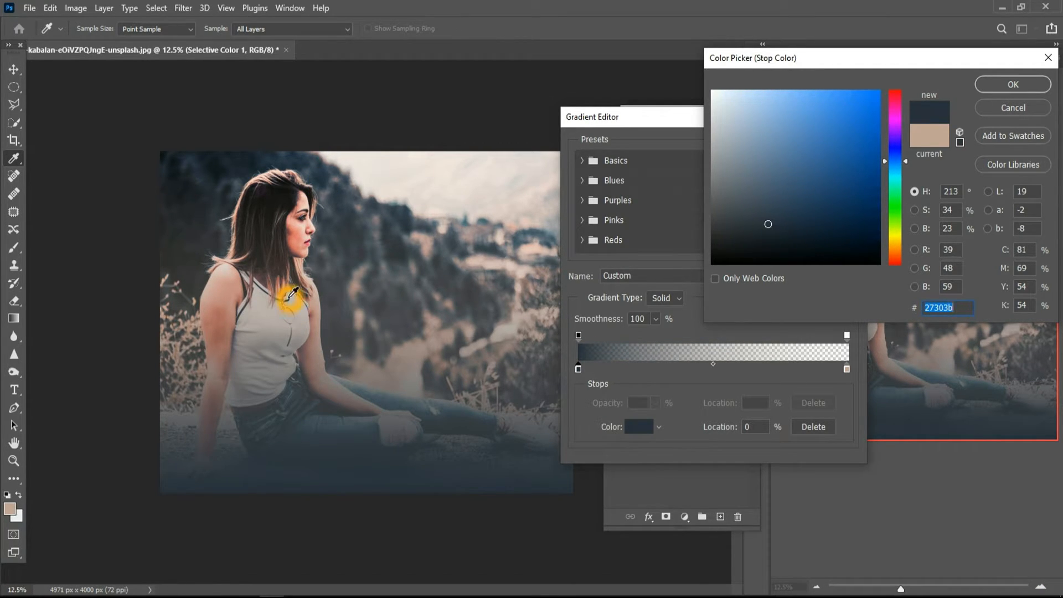
click(293, 292)
click(291, 291)
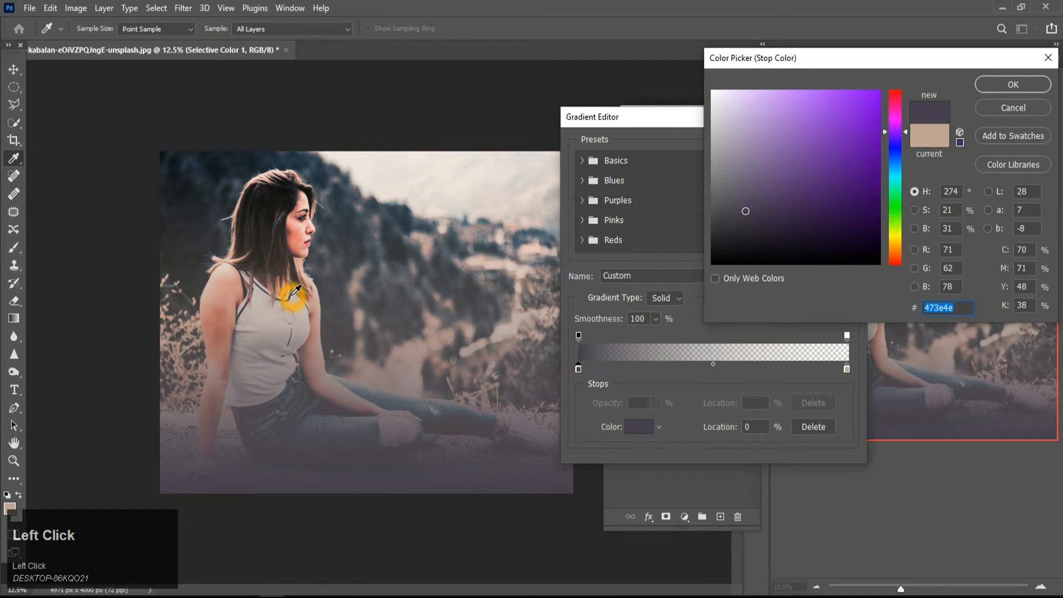
Try black, orange-brown 9e6604, a skin tone and the hillside blue 33404f as the stop color
drag(743, 239, 688, 281)
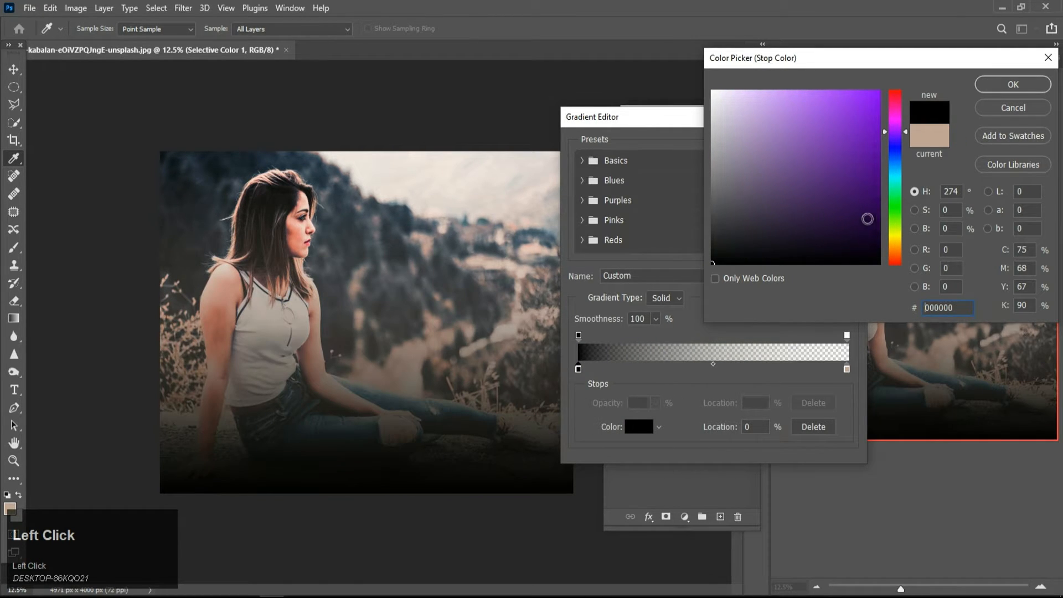
click(892, 247)
drag(875, 163, 876, 156)
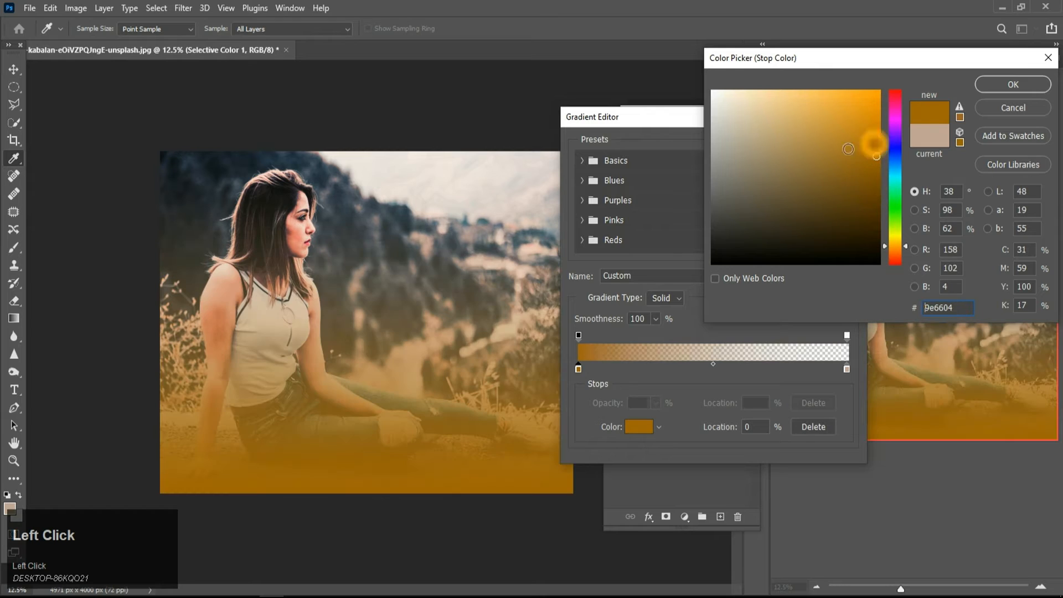
click(279, 225)
click(297, 237)
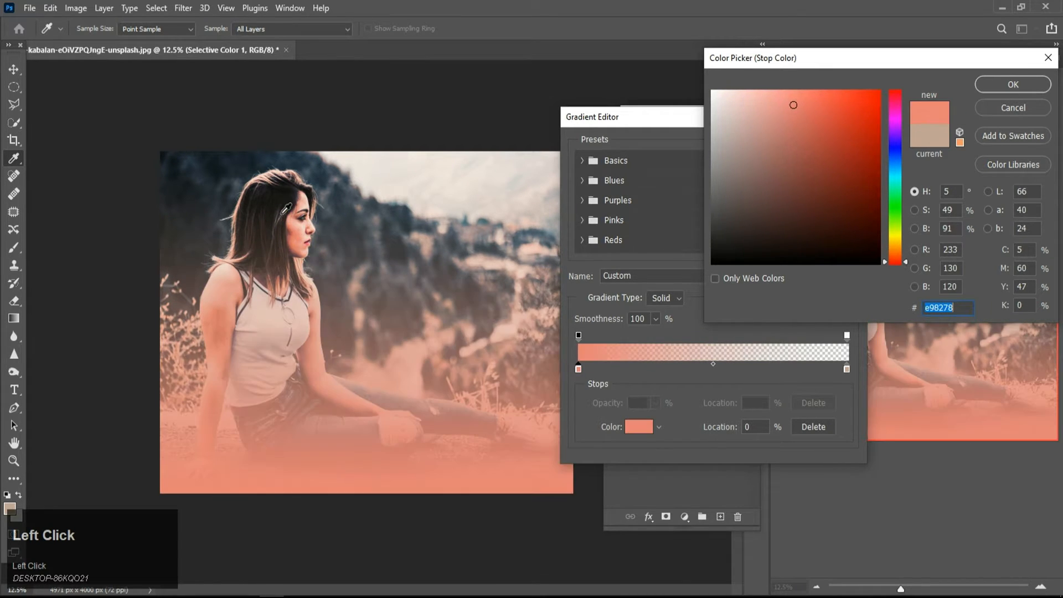
click(281, 216)
click(308, 159)
click(303, 159)
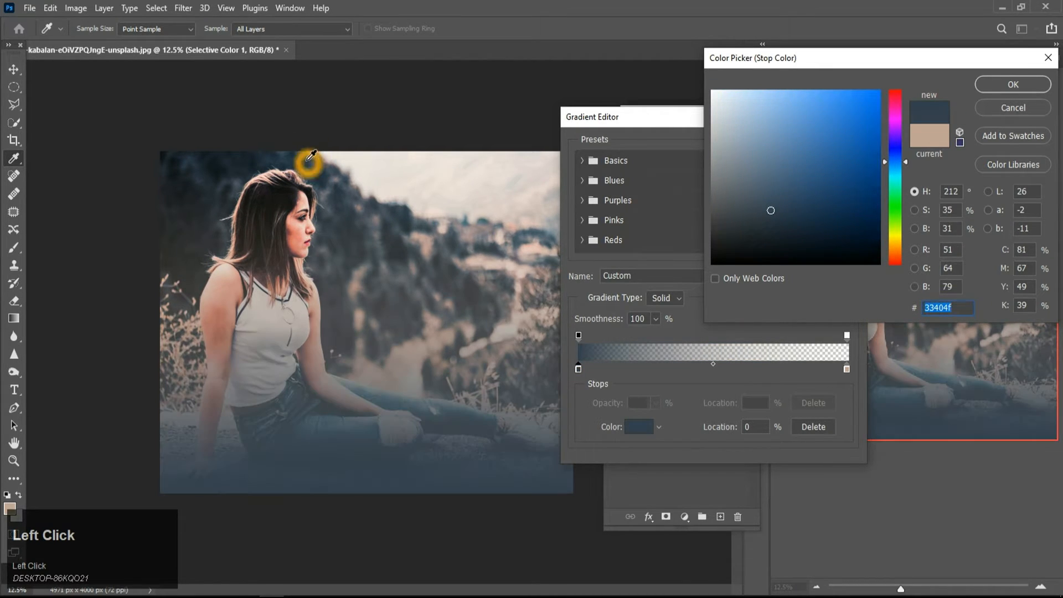
Set the gradient's 0% stop to 1a1f22, sampled from the dark trees behind the woman, and accept the gradient
click(188, 180)
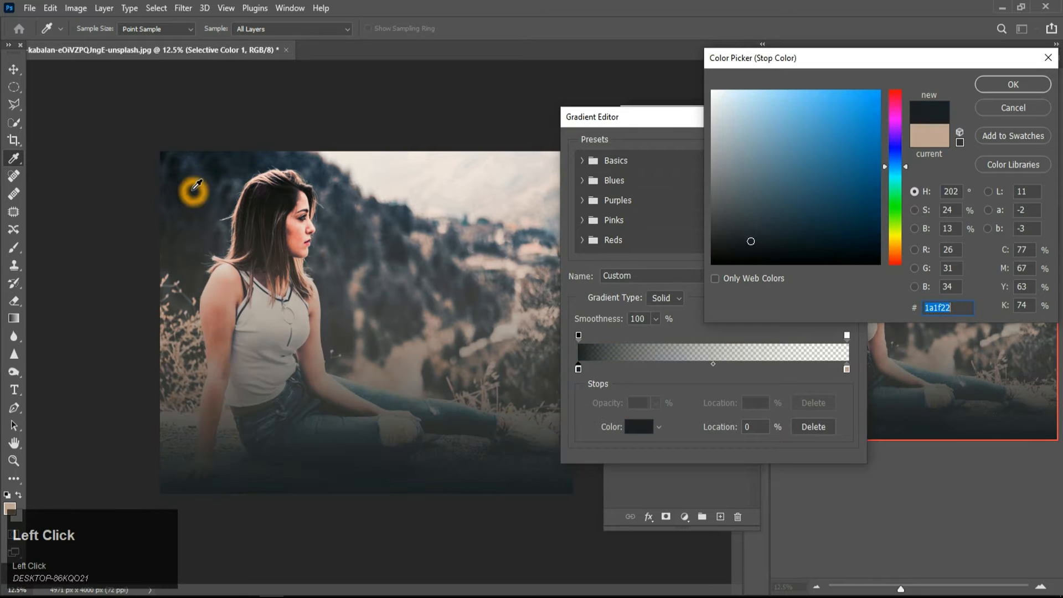
click(1011, 86)
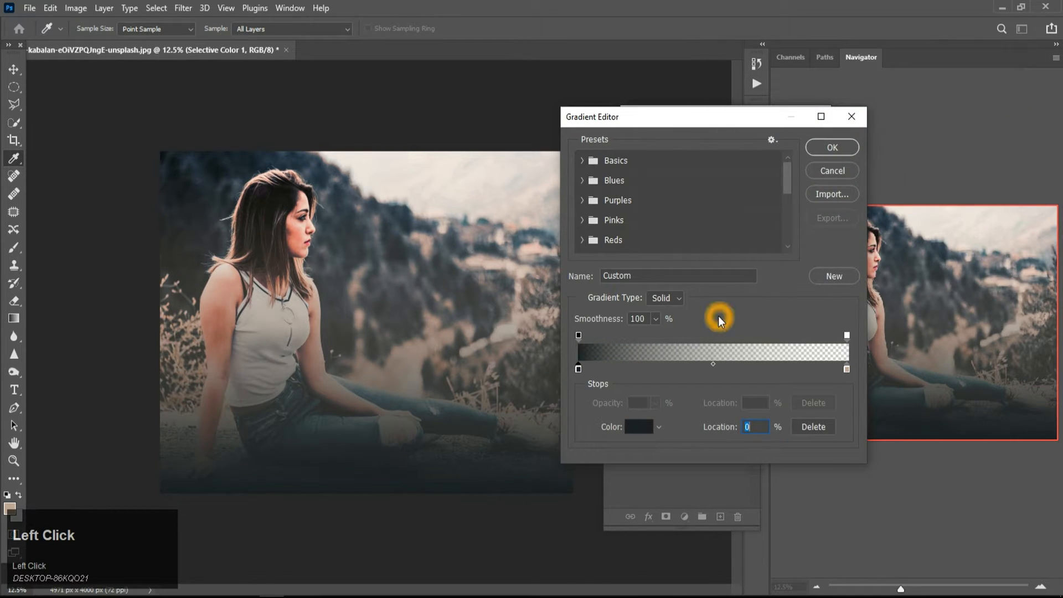
click(832, 149)
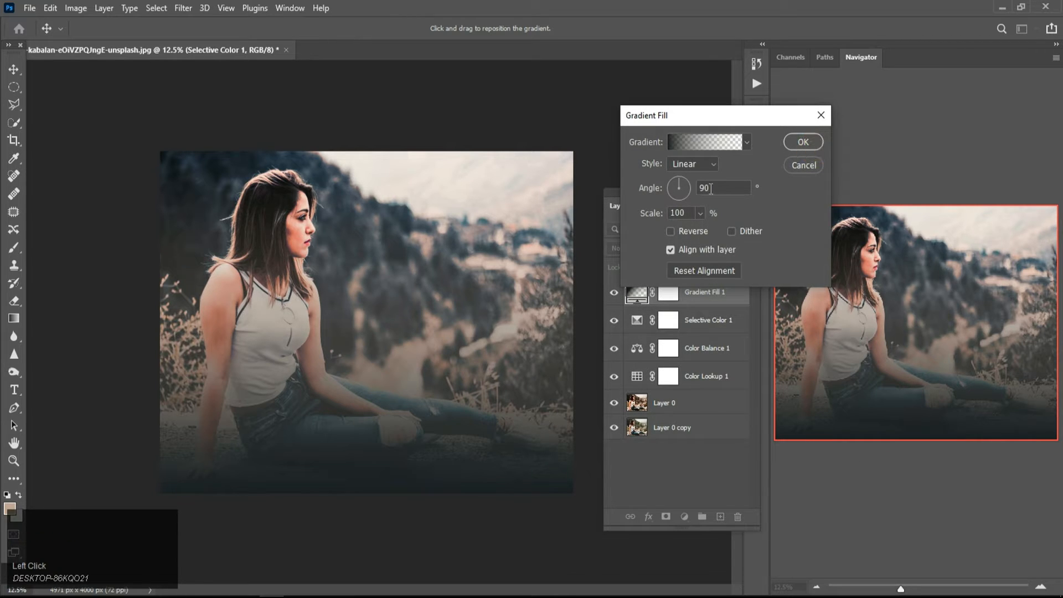
Try rotating the gradient fill to angles of about 60.79° and -132.61°
click(676, 177)
click(683, 181)
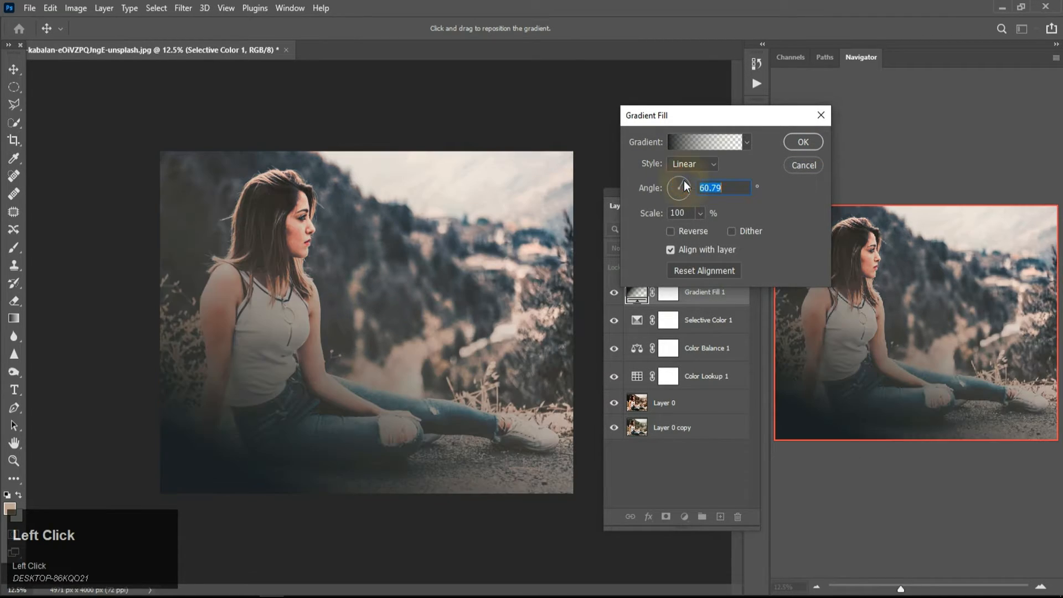
click(686, 195)
click(675, 199)
click(670, 198)
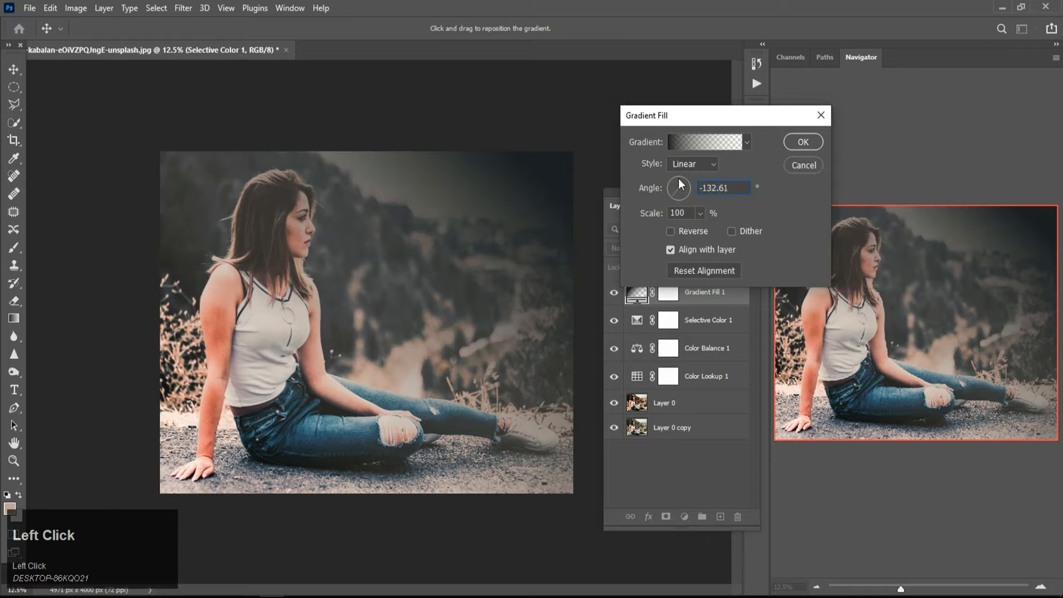
Set the gradient fill's angle to about 95.56° and apply the fill
drag(680, 184, 680, 182)
click(681, 181)
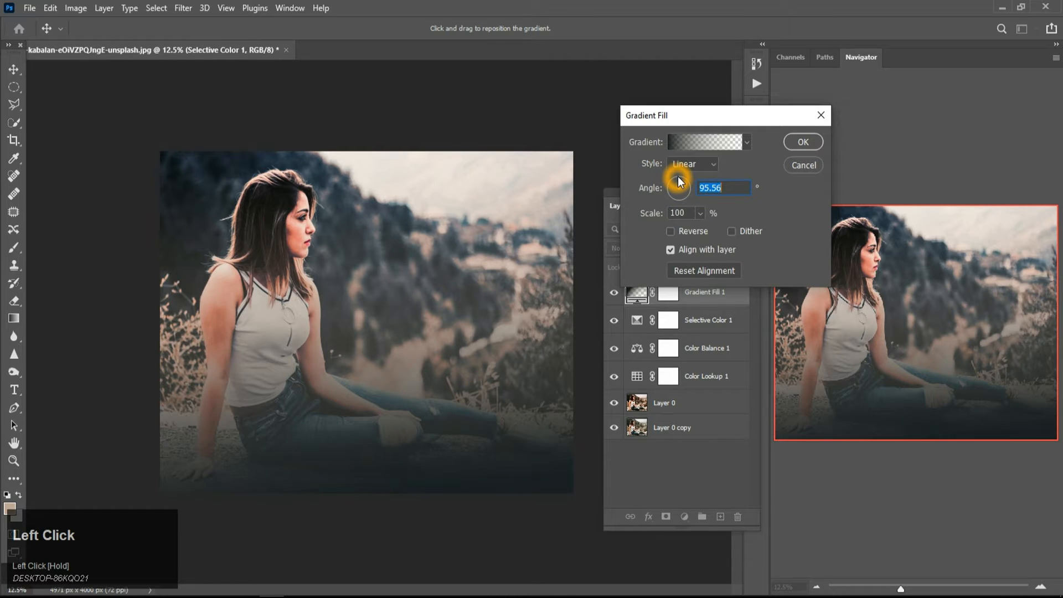
click(800, 143)
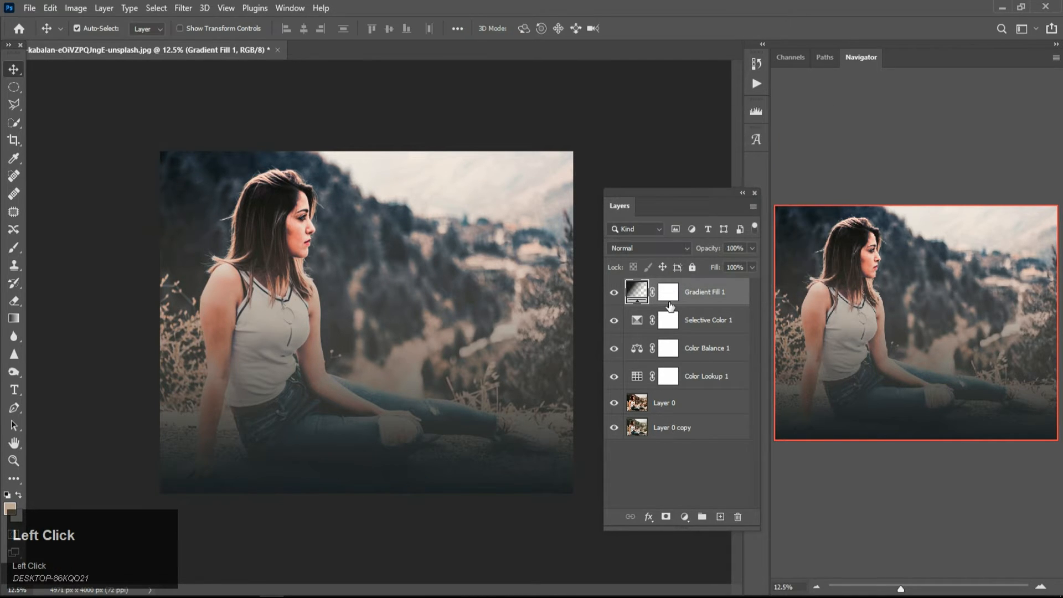
Set the opacity of the Gradient Fill 1 layer to 45% and deselect the layer
click(735, 248)
text(35)
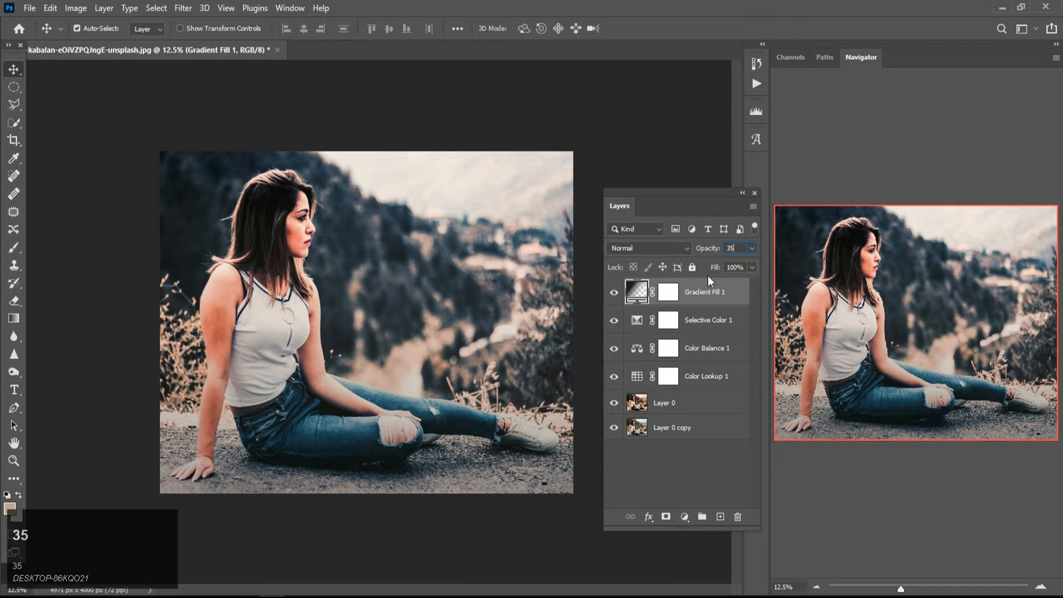
click(729, 247)
text(45)
click(719, 291)
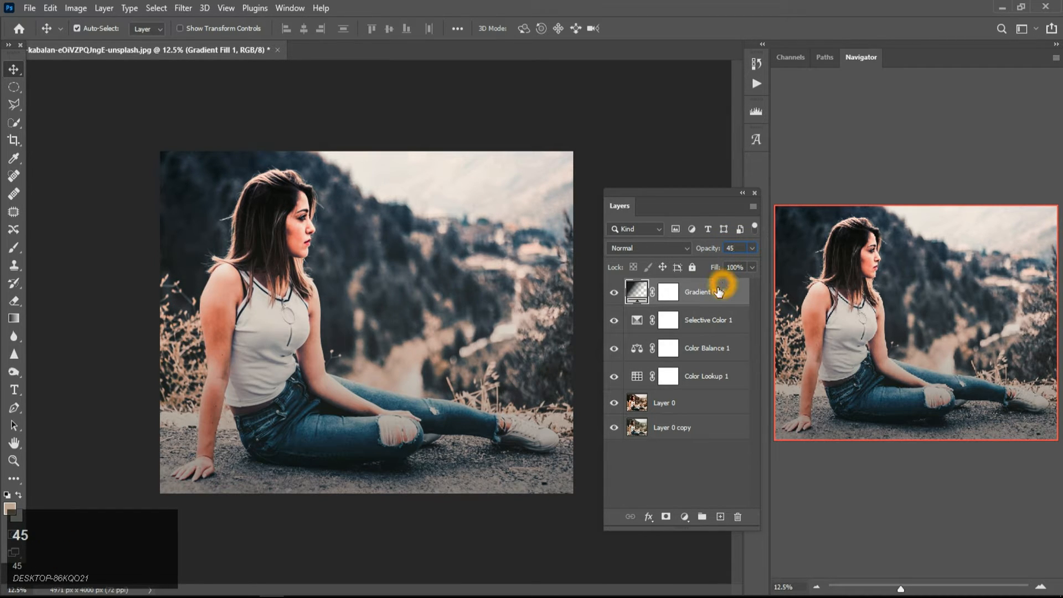
click(683, 468)
Toggle the visibility of Gradient Fill 1 to compare the photo with and without the gradient
click(614, 291)
click(613, 292)
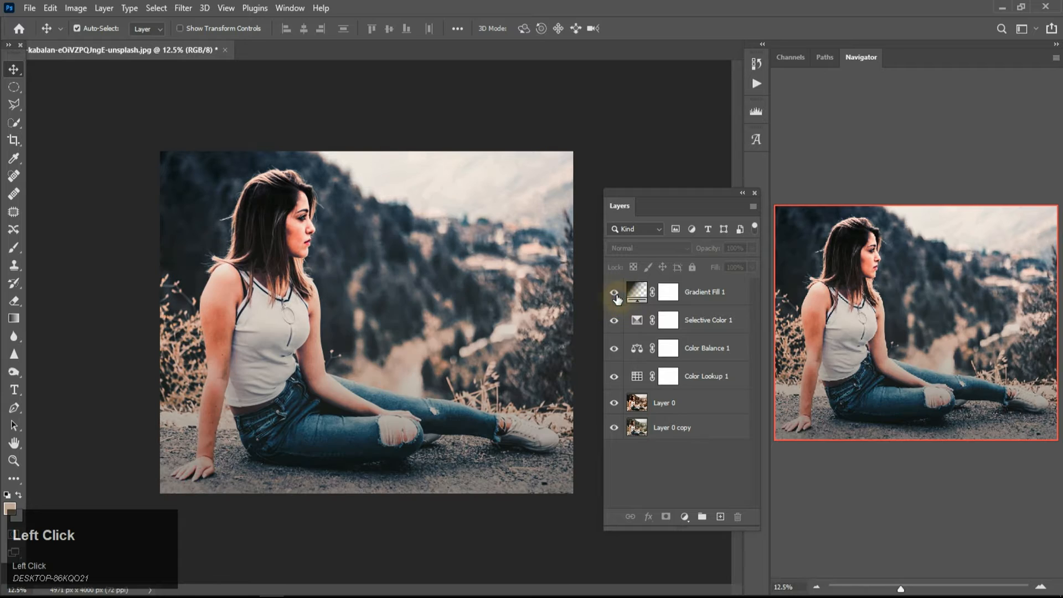
click(614, 293)
click(614, 294)
click(614, 294)
click(614, 294)
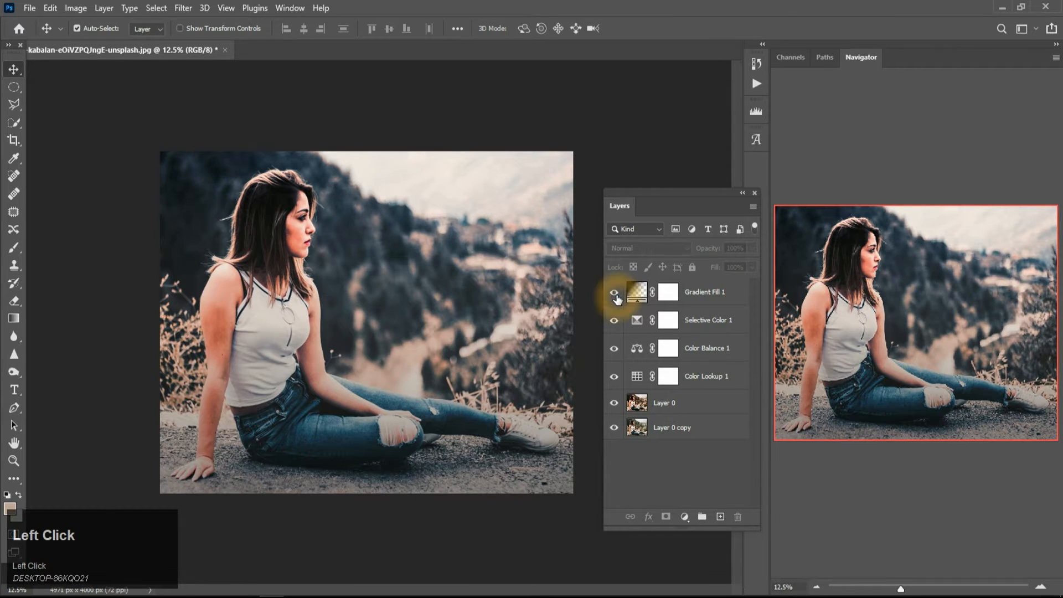
Target the Gradient Fill 1 layer mask and prepare the Brush with black 000000 as foreground and 56% flow
click(668, 294)
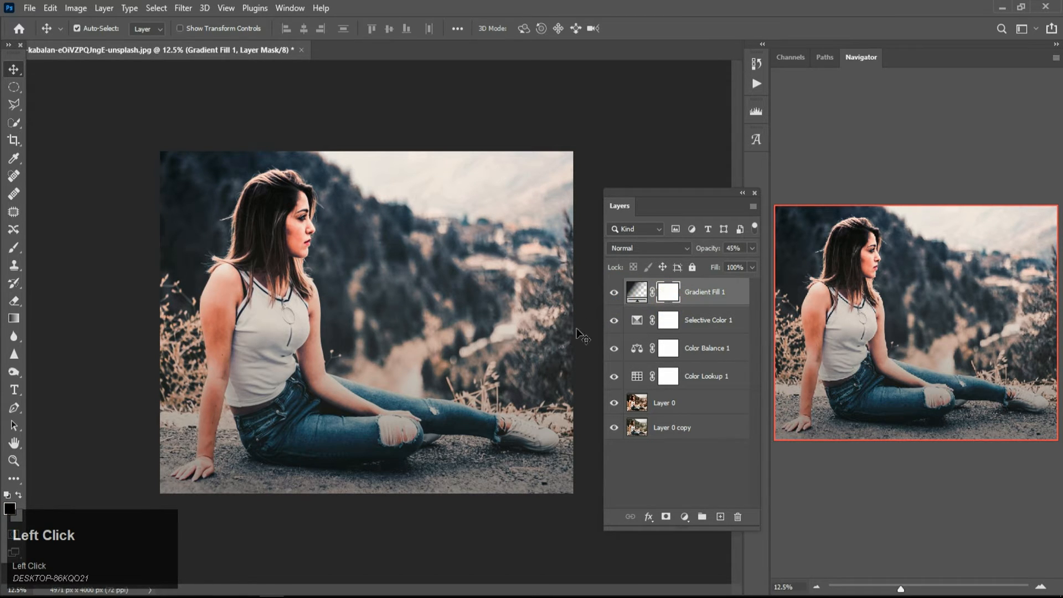
key(b)
mouse_move(288, 233)
mouse_down()
mouse_move(274, 197)
mouse_move(234, 194)
mouse_move(256, 203)
mouse_move(228, 208)
mouse_up()
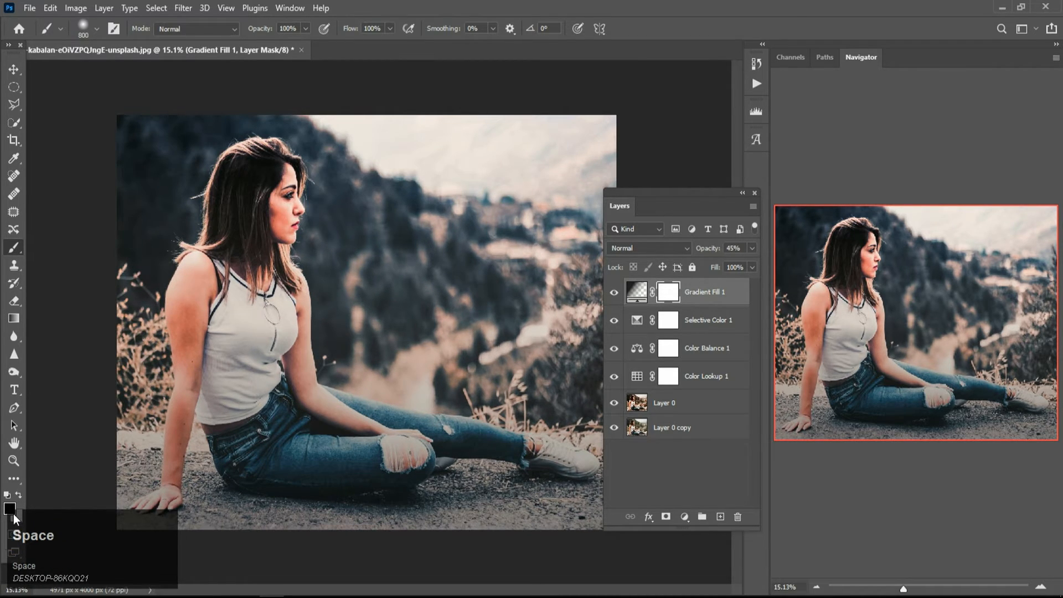
click(14, 515)
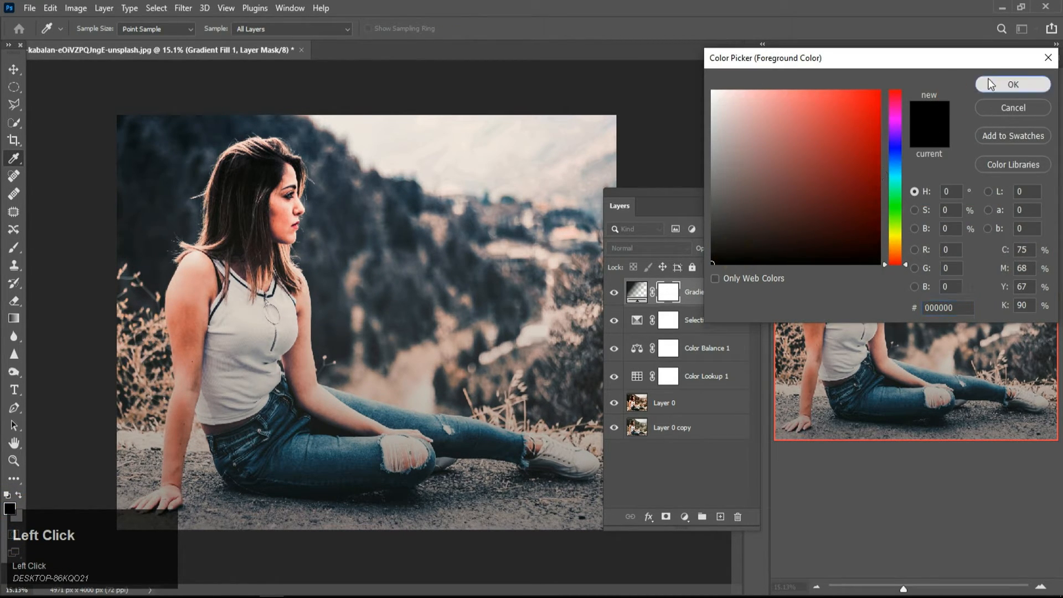
click(990, 84)
click(306, 29)
click(389, 28)
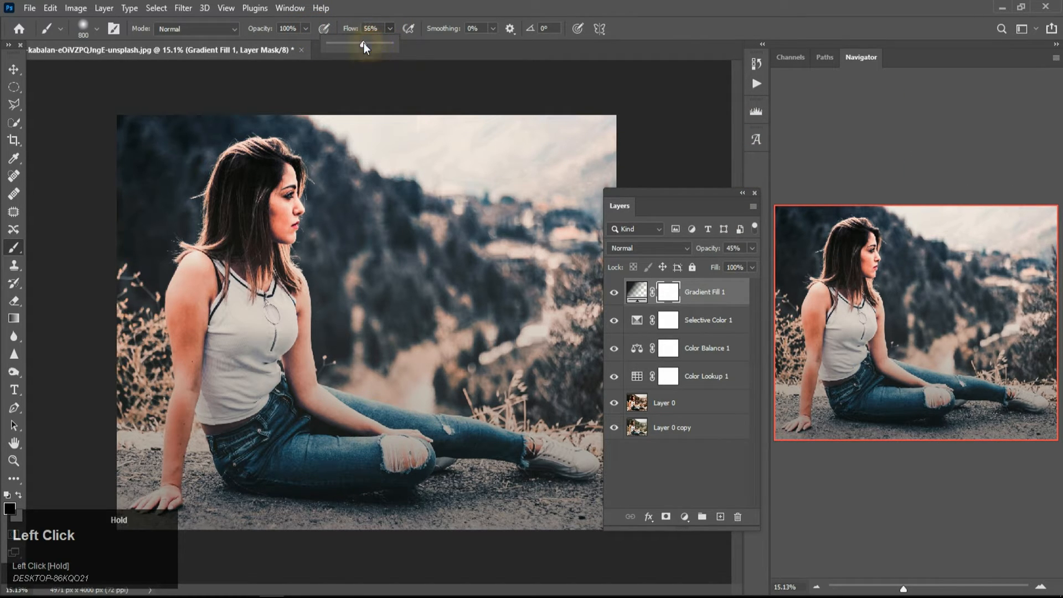
Enlarge the soft brush to 1300 and paint black on the gradient's mask over the woman's head, upper body and nearby background
click(99, 31)
click(285, 92)
mouse_move(261, 176)
mouse_down()
mouse_move(241, 207)
mouse_move(251, 230)
mouse_move(265, 162)
mouse_move(254, 178)
mouse_up()
key(bracketright)
key(bracketright)
key(bracketright)
key(bracketright)
key(bracketright)
mouse_move(166, 232)
mouse_down()
mouse_move(147, 223)
mouse_move(209, 179)
mouse_move(197, 111)
mouse_move(135, 332)
mouse_move(115, 337)
mouse_move(99, 219)
mouse_move(48, 280)
mouse_move(142, 190)
mouse_up()
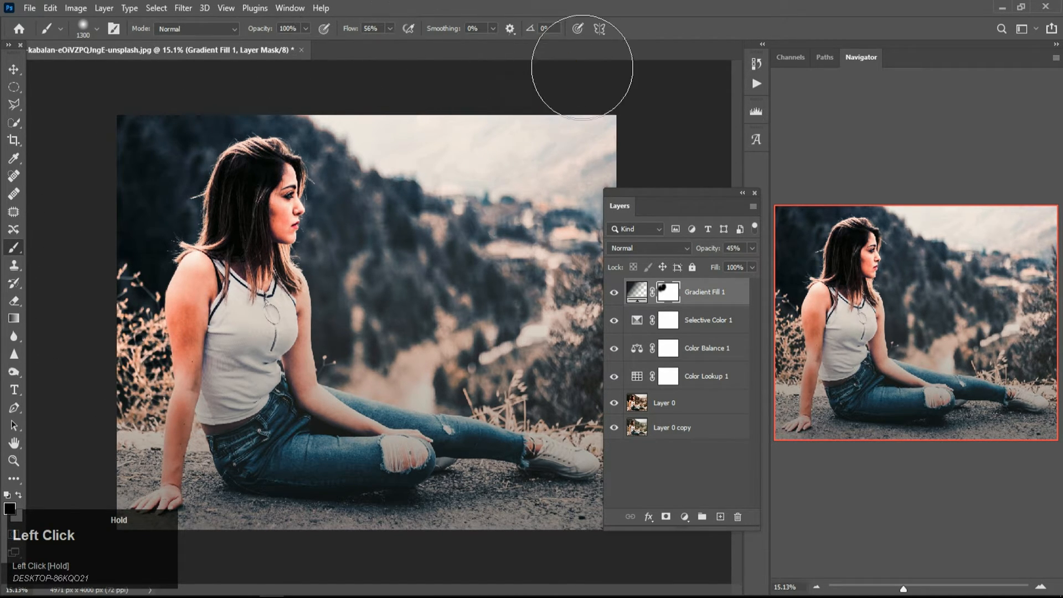
mouse_move(582, 67)
mouse_down()
mouse_move(275, 60)
mouse_move(278, 160)
mouse_move(243, 277)
mouse_move(216, 270)
mouse_up()
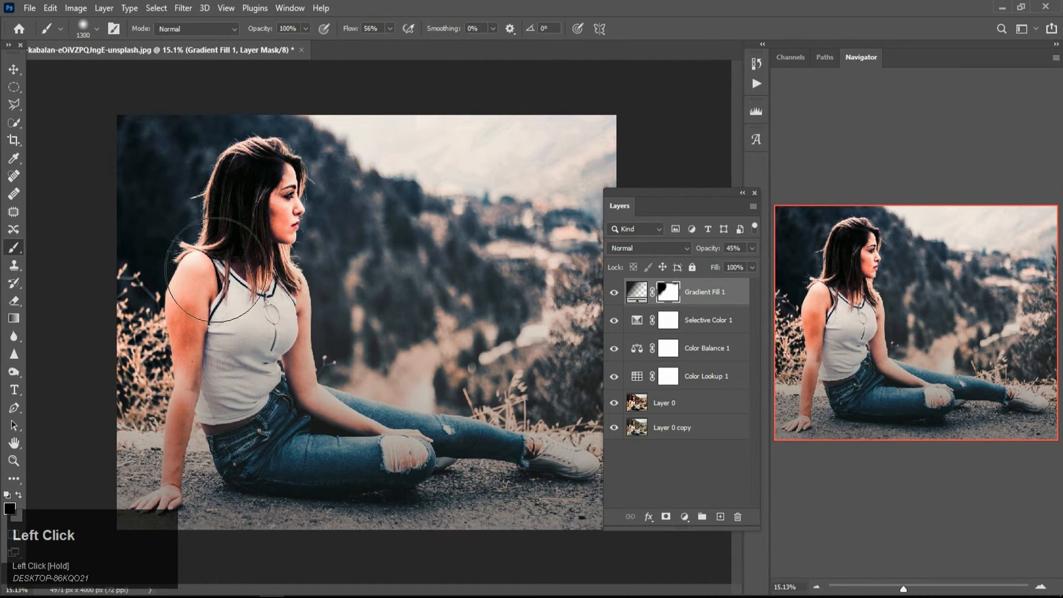
drag(254, 346, 233, 297)
drag(179, 329, 156, 354)
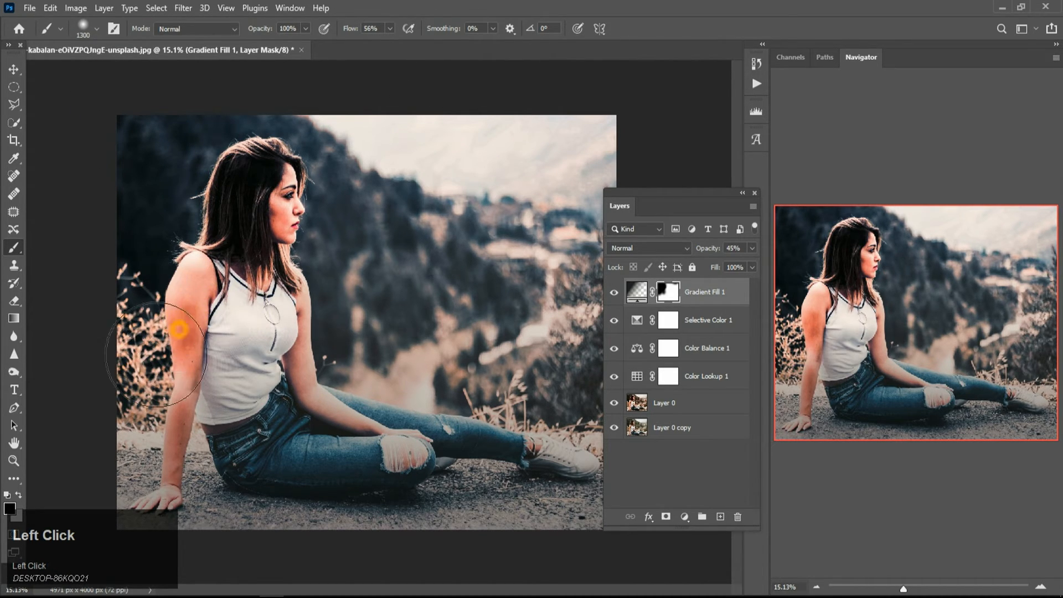
alt+scroll(349, 294, down, 2)
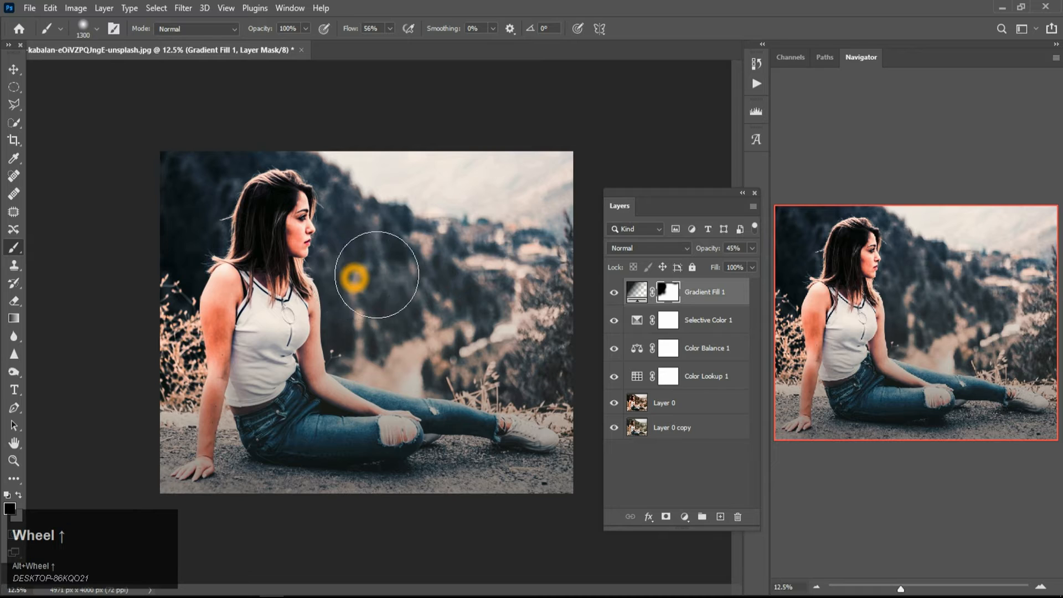
click(13, 69)
Lower the opacity of the Gradient Fill 1 layer to 35% and deselect the layer
scroll(447, 286, up, 1)
scroll(446, 286, up, 1)
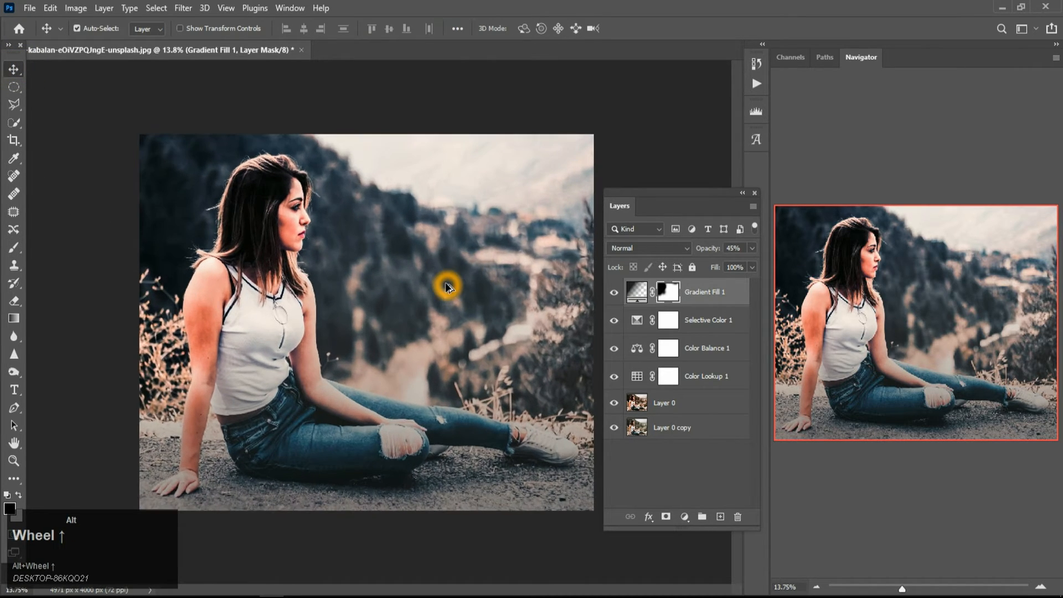
scroll(446, 286, down, 1)
click(637, 291)
click(733, 248)
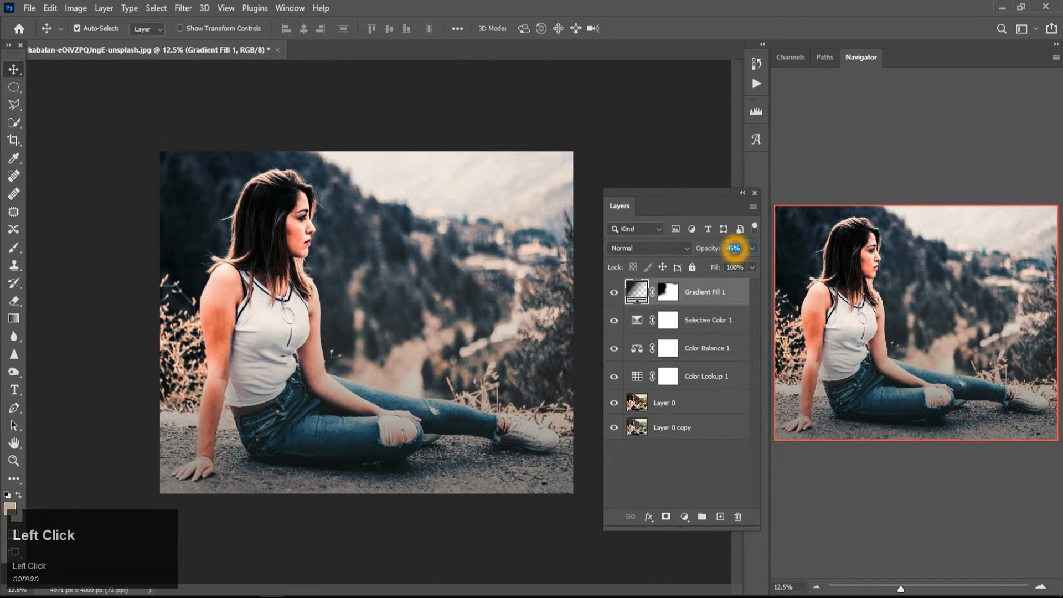
text(35)
click(663, 482)
Toggle Gradient Fill 1 off and on repeatedly to compare the photo with and without the fainter gradient
click(612, 293)
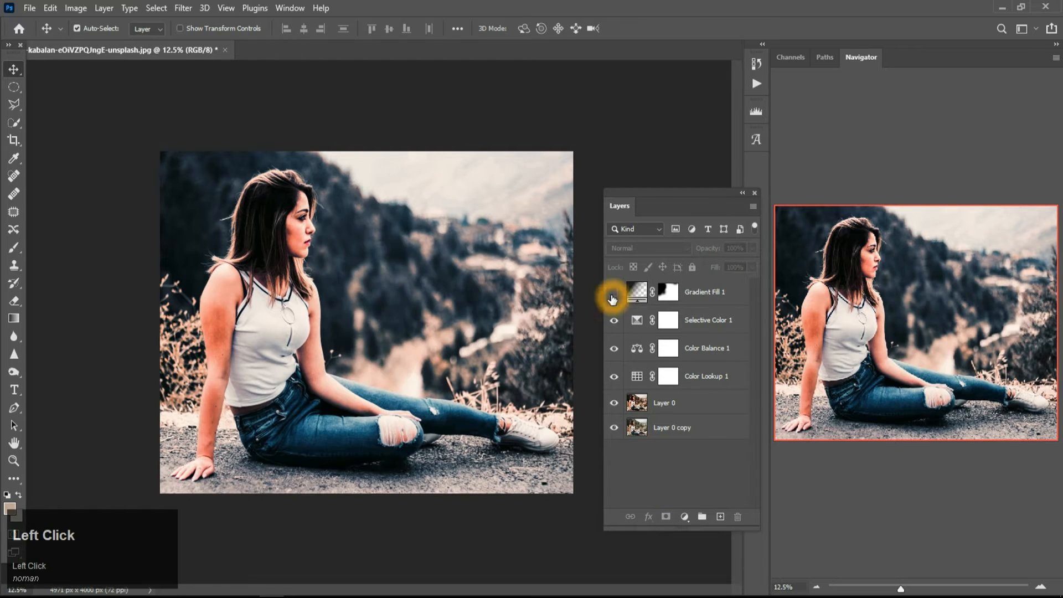
click(612, 293)
click(612, 293)
click(612, 293)
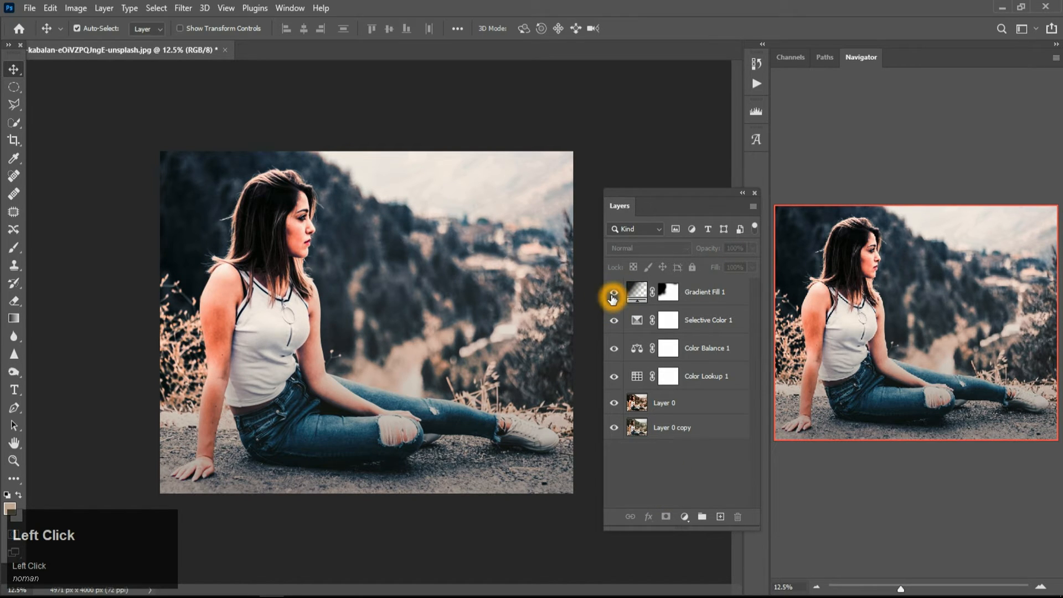
click(612, 293)
click(612, 296)
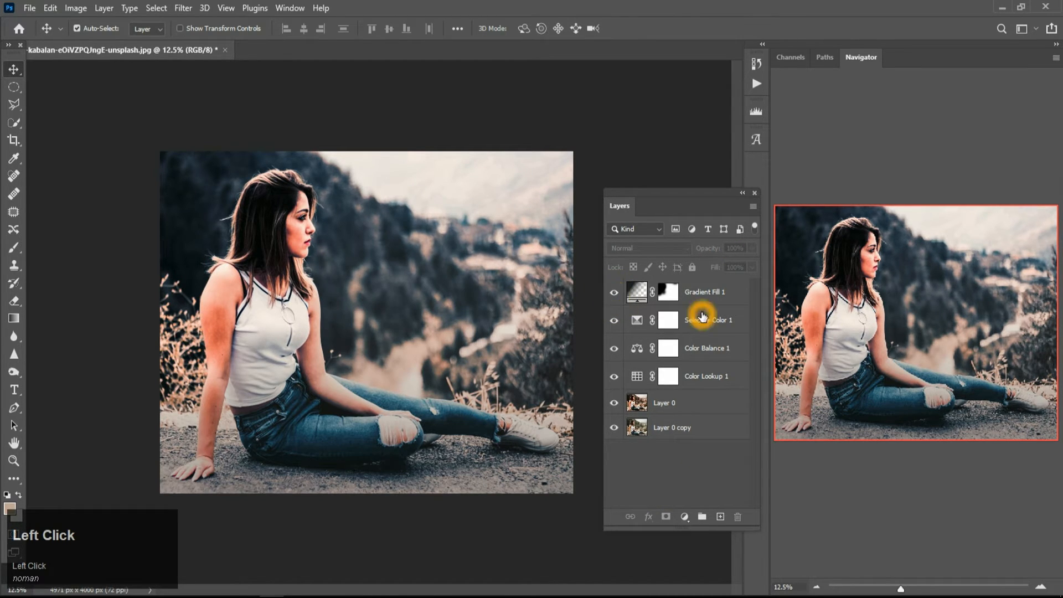
Select the Gradient Fill 1 layer and change its blend mode to Vivid Light
click(672, 295)
key(space)
click(688, 296)
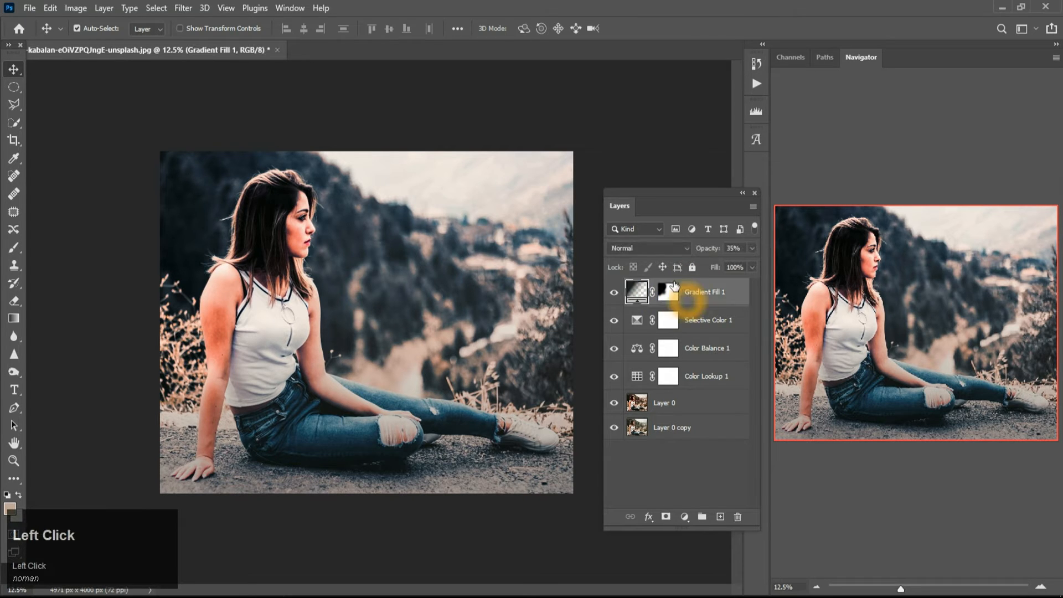
click(659, 248)
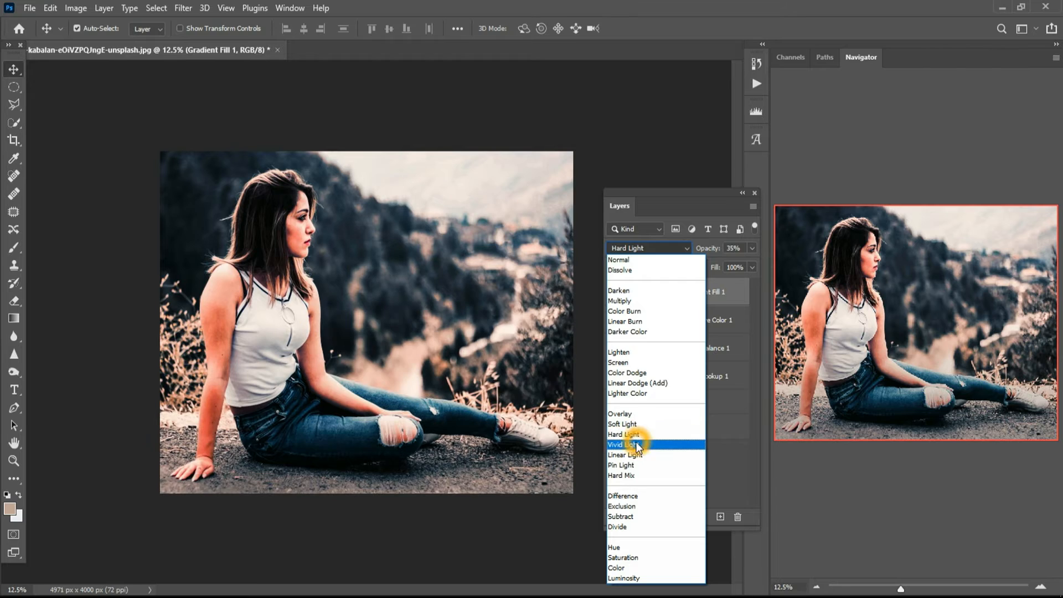
click(624, 445)
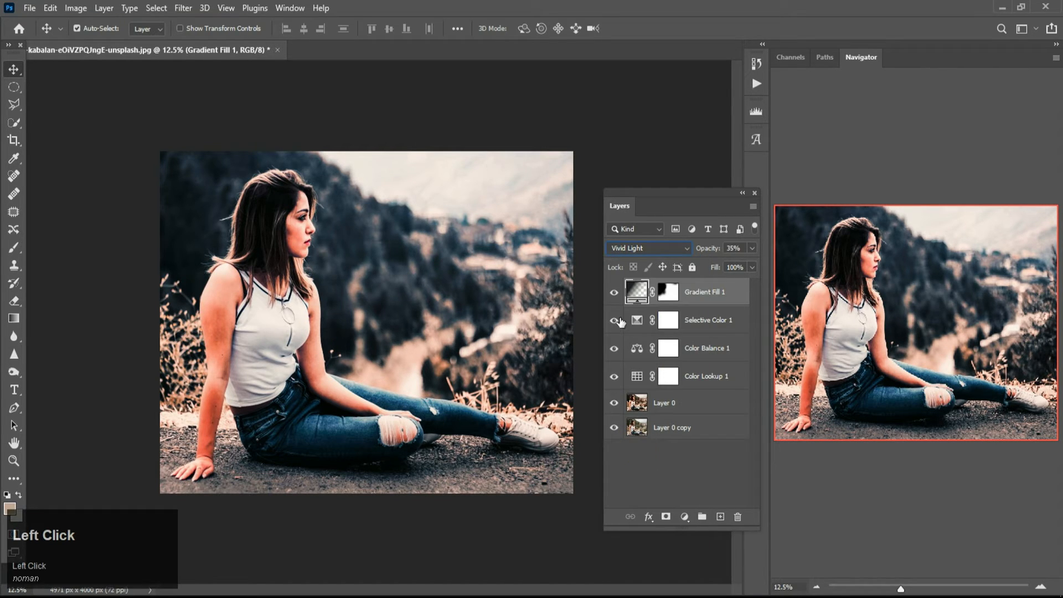
Group all the layers from Gradient Fill 1 down to Layer 0, leaving Layer 0 copy outside the group
shift+click(708, 376)
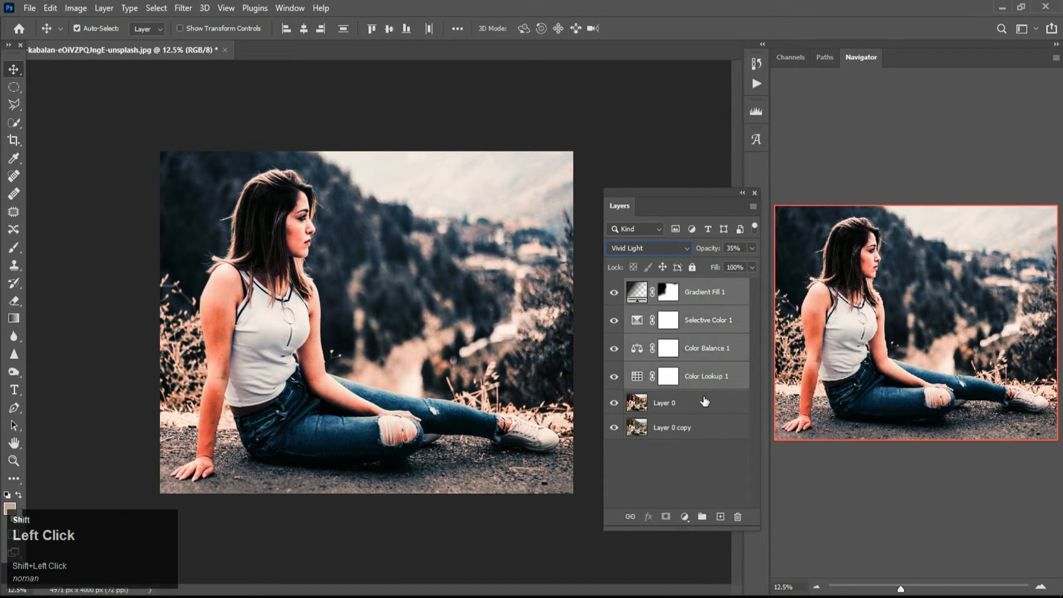
shift+click(703, 404)
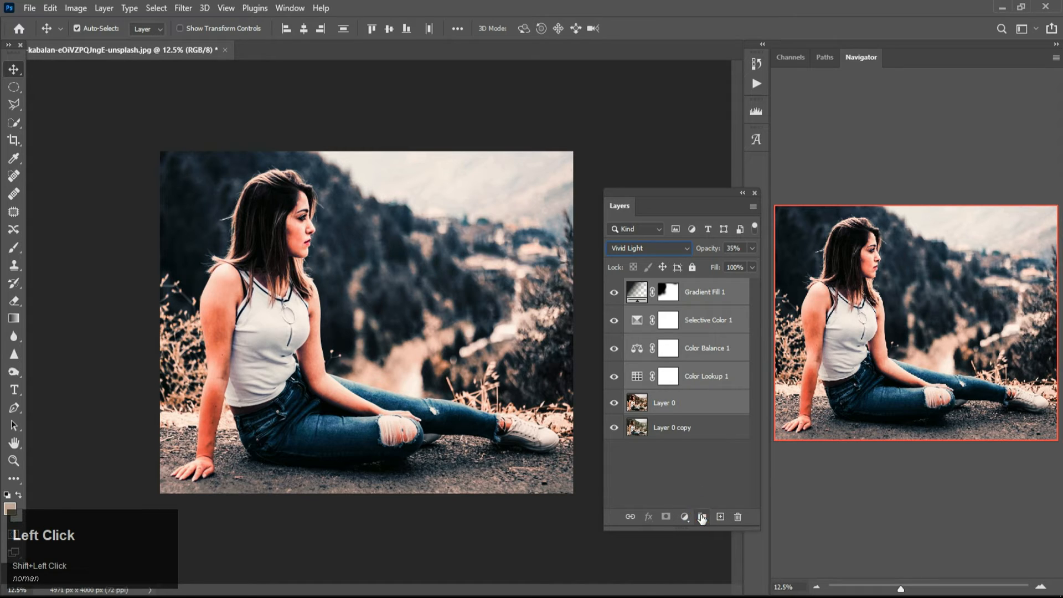
click(701, 517)
Toggle the visibility of Group 1 to compare the graded photo with the original
click(613, 287)
click(613, 287)
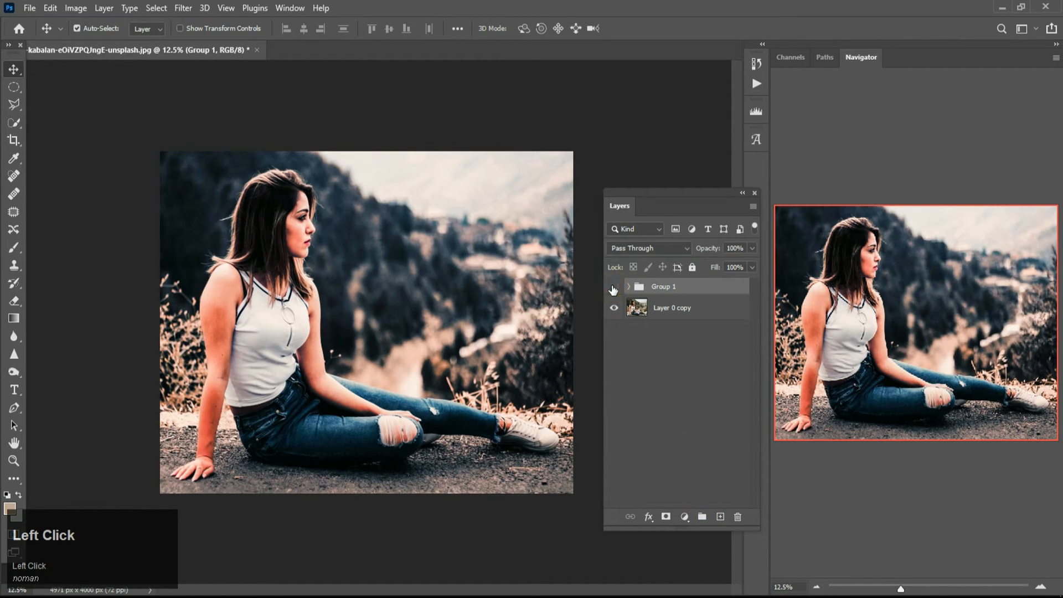
click(614, 287)
click(614, 287)
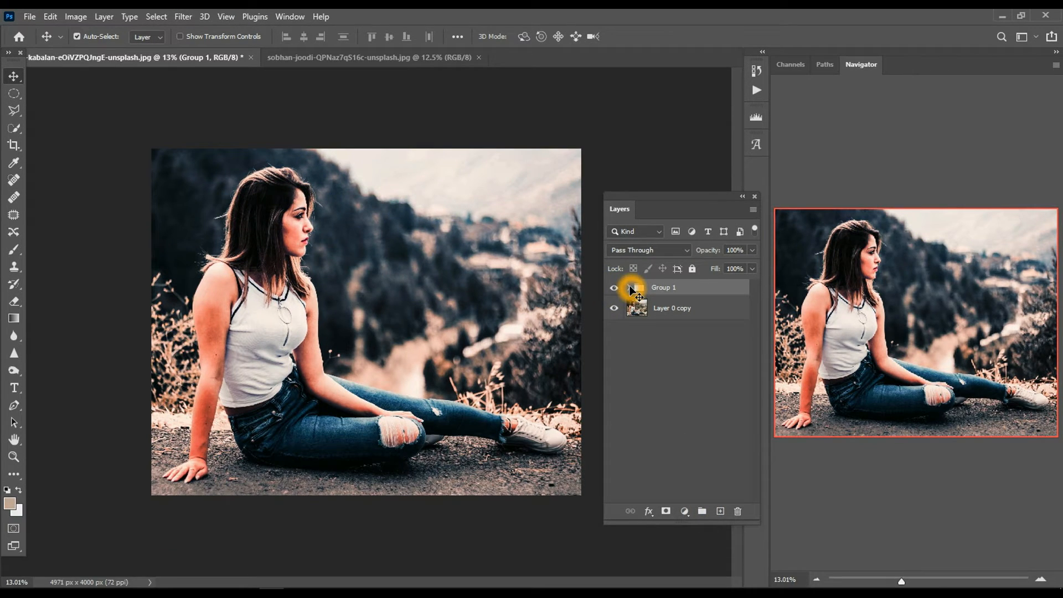
Expand Group 1 and place the sobhan-joodi photo from Downloads as an embedded layer directly above Layer 0
click(629, 287)
click(635, 419)
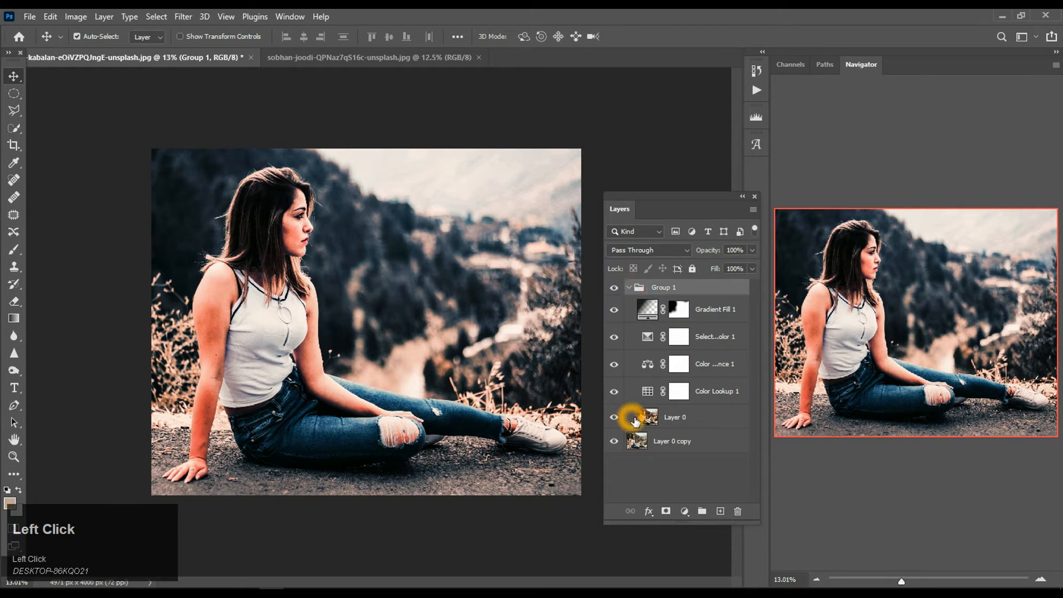
click(674, 424)
click(49, 17)
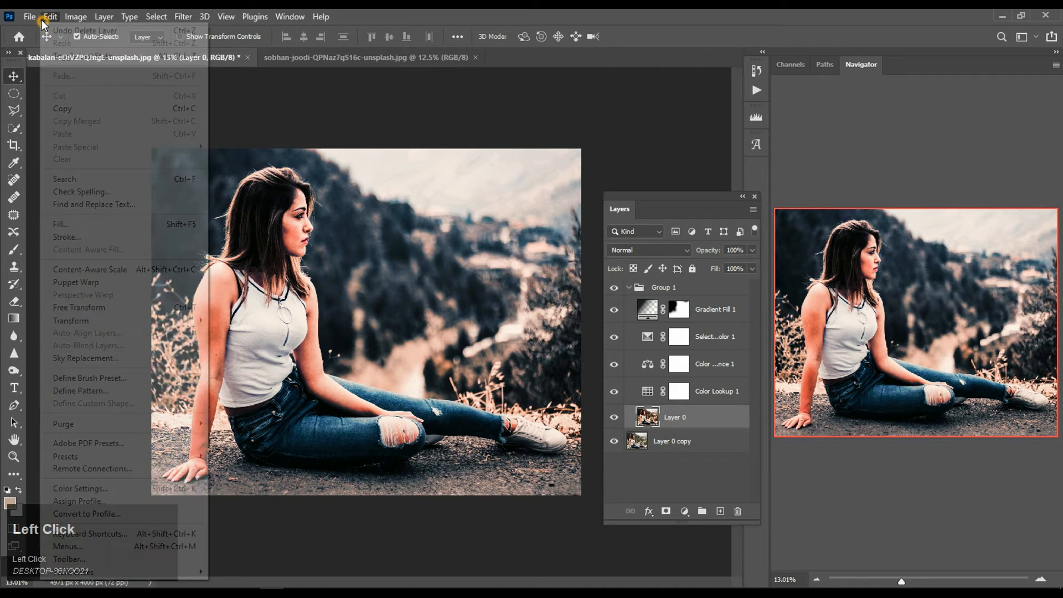
click(29, 16)
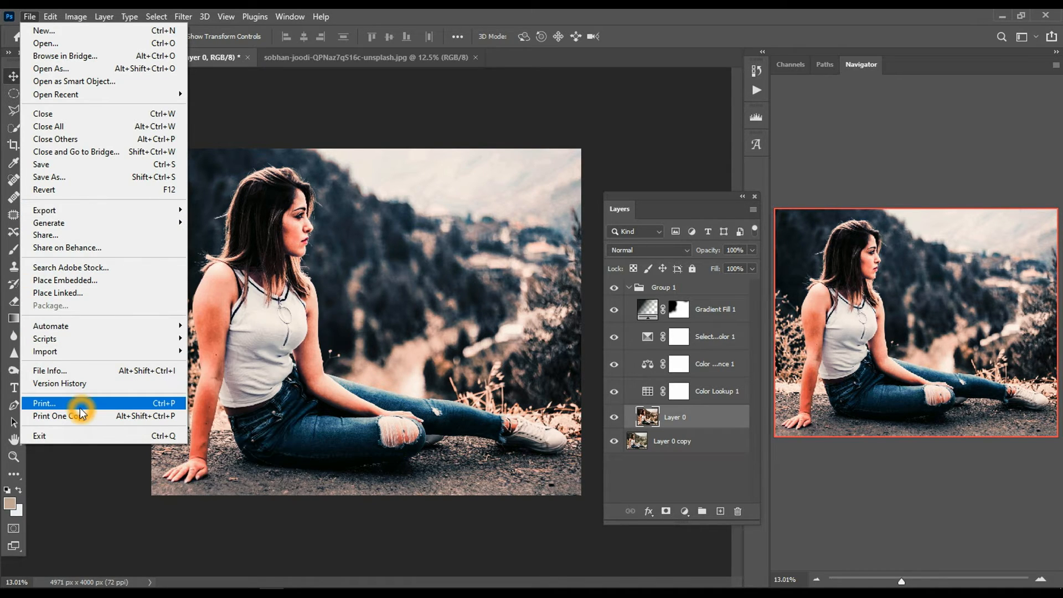
click(78, 282)
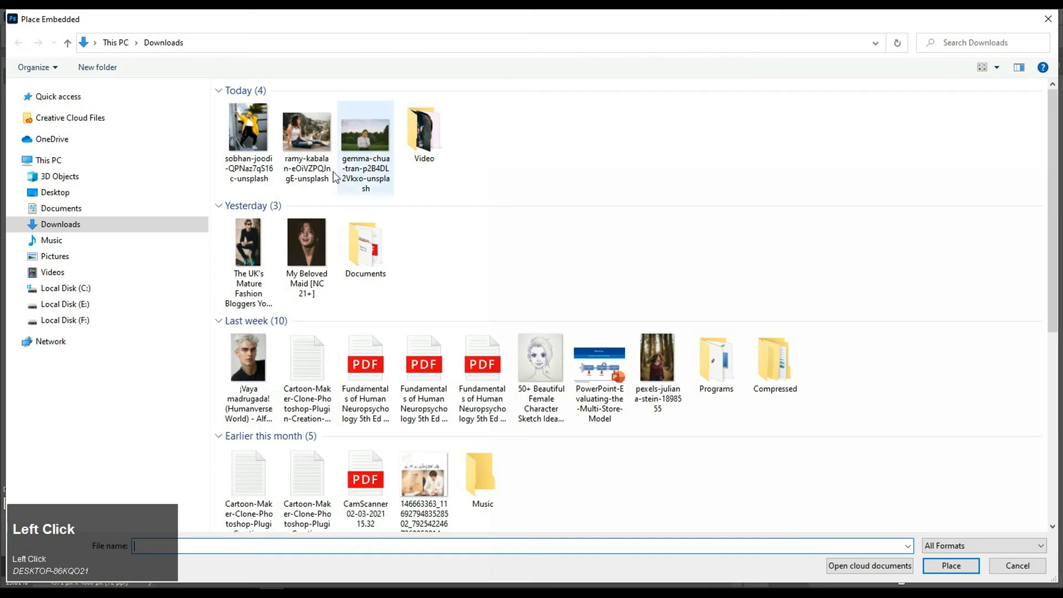
double_click(265, 149)
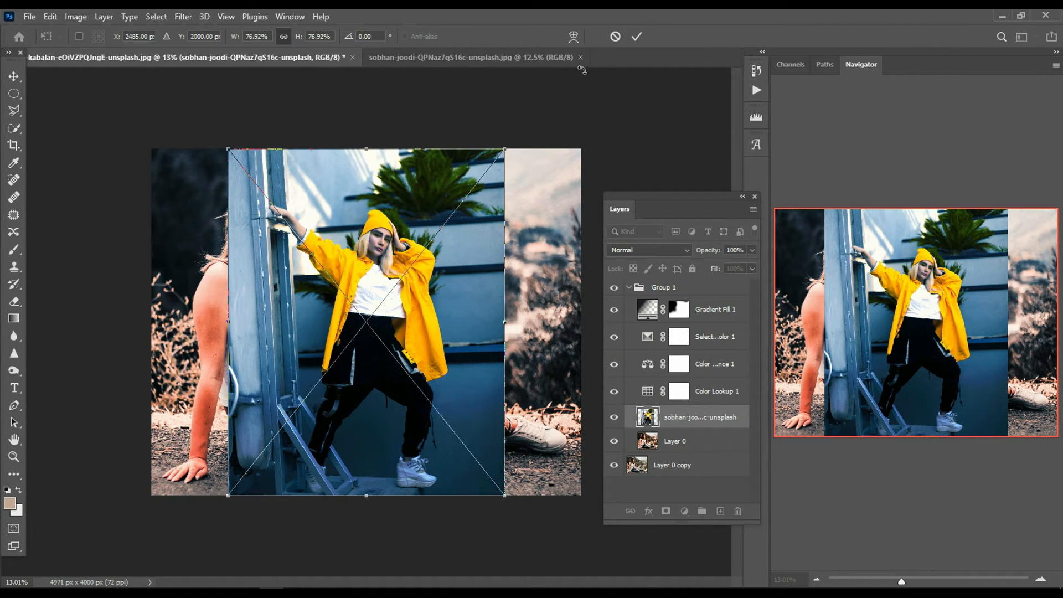
click(636, 35)
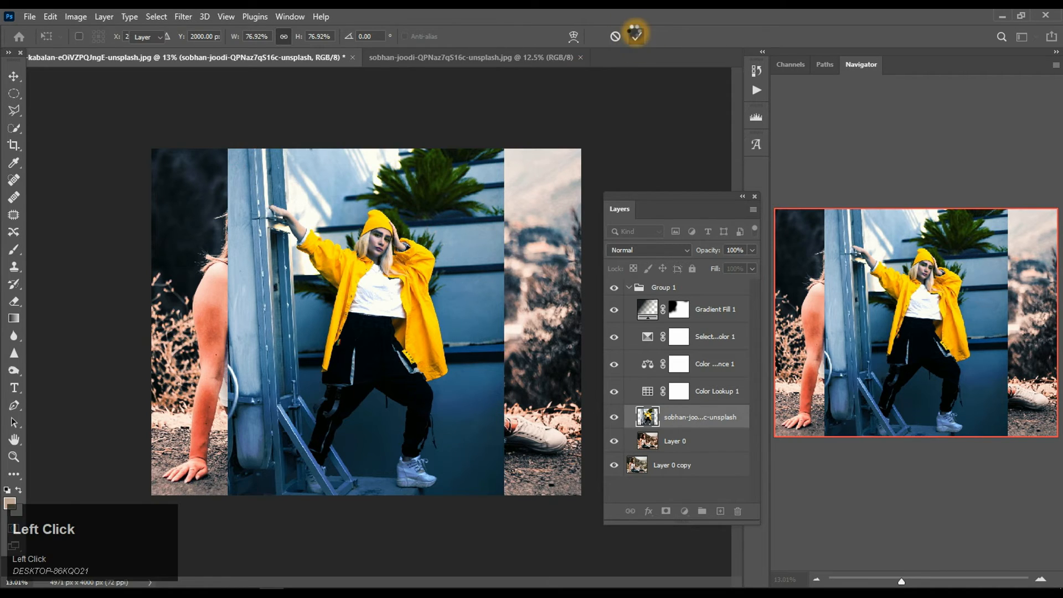
Hide Layer 0 and Layer 0 copy so only the placed photo shows beneath the adjustments
scroll(613, 33, up, 1)
click(615, 448)
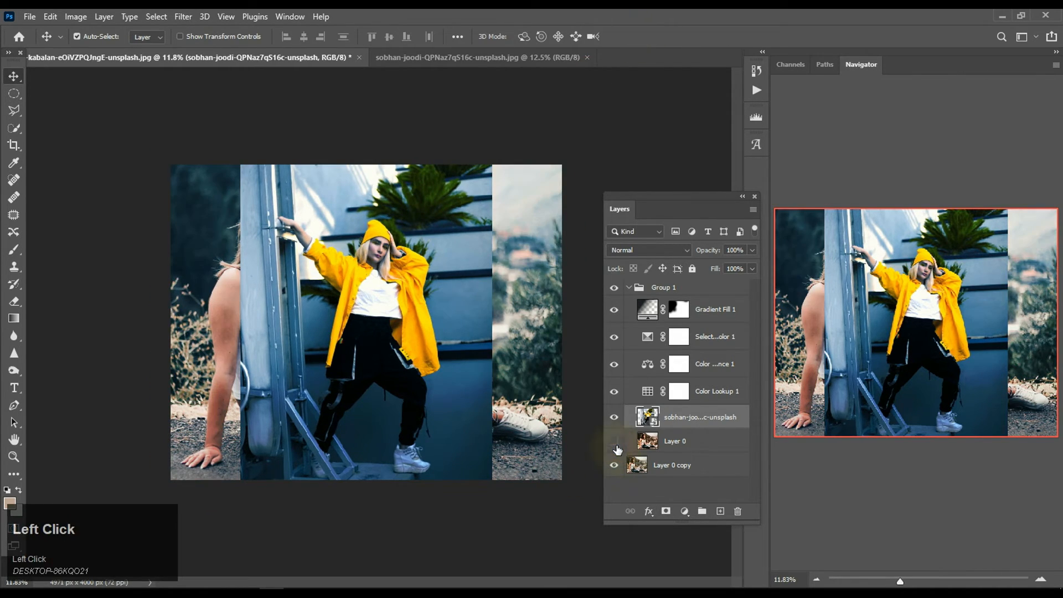
click(614, 441)
click(613, 465)
scroll(347, 317, down, 1)
scroll(348, 317, up, 5)
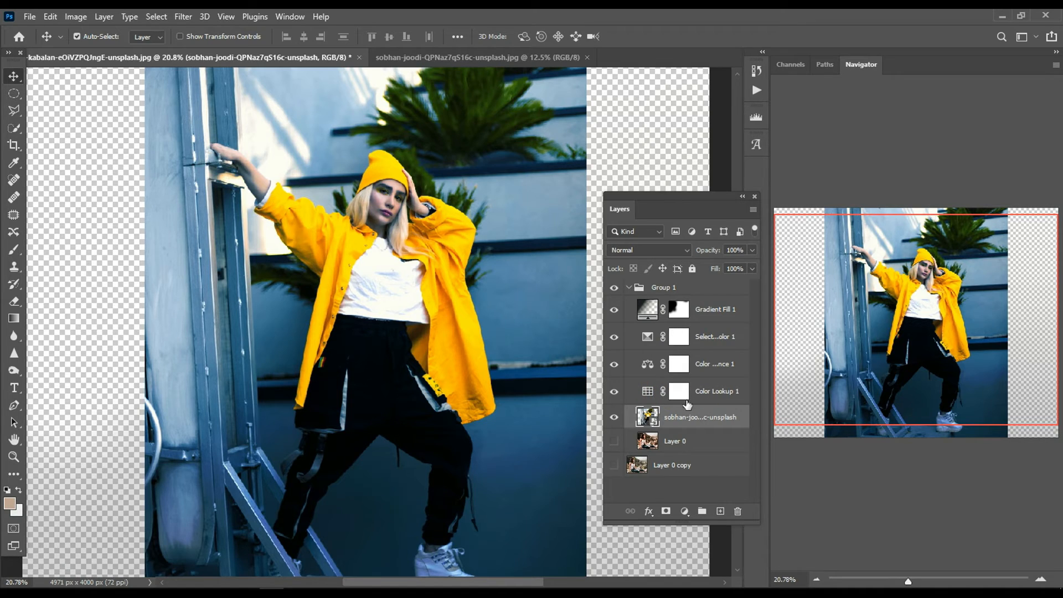
Open the Color Lookup 1 properties and try successive 3D LUTs on the placed photo, ending at Moonlight.3DL
click(649, 394)
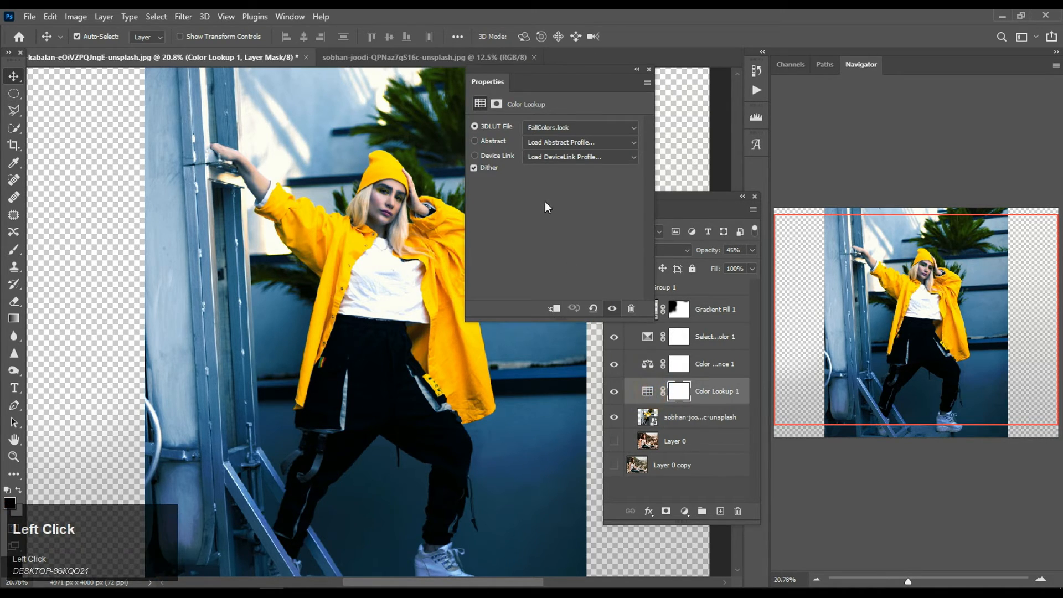
click(541, 128)
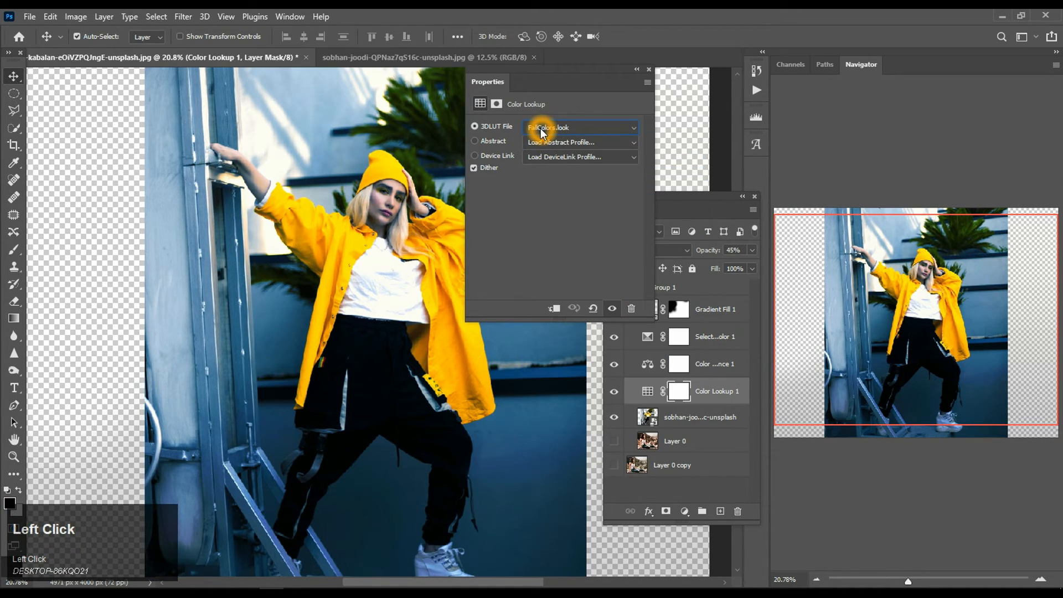
key(Down)
key(Down)
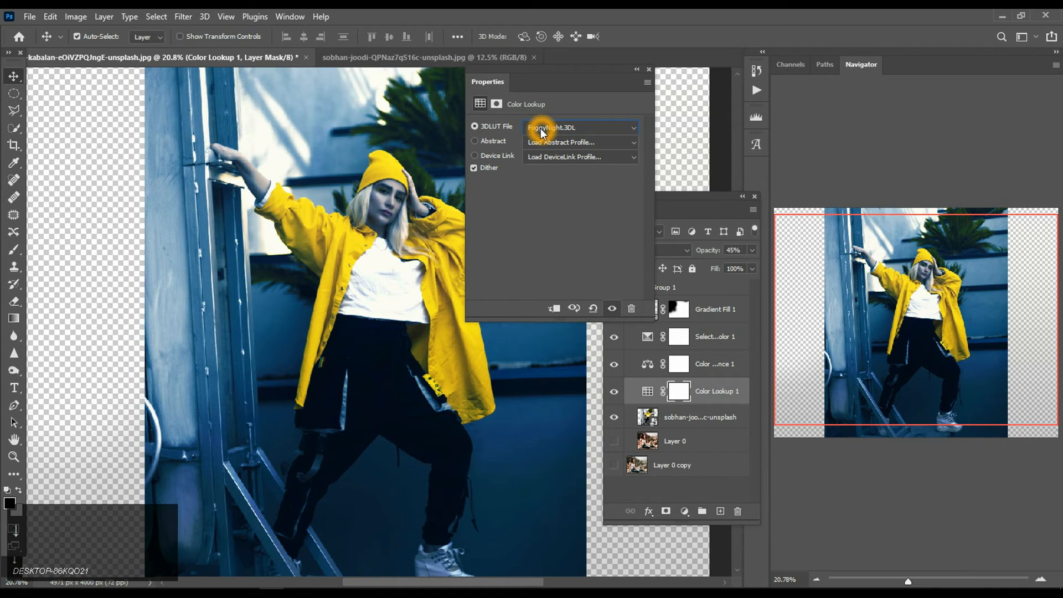
key(Down)
key(Down)
key(Down)
key(Down)
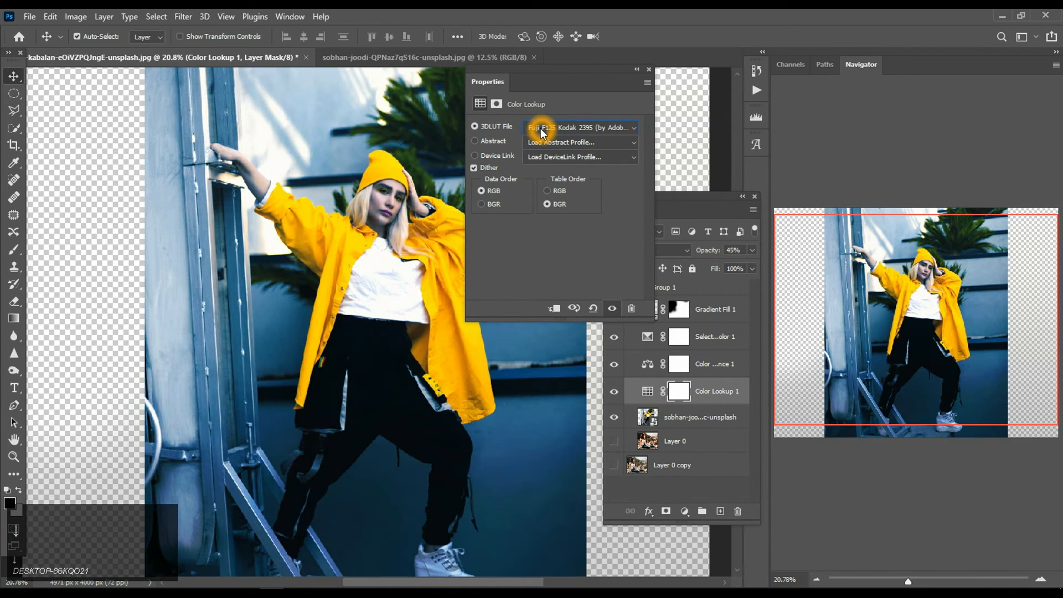
key(Down)
key(Down)
key(Down)
key(Down)
key(Down)
key(Down)
key(Down)
key(Down)
key(Down)
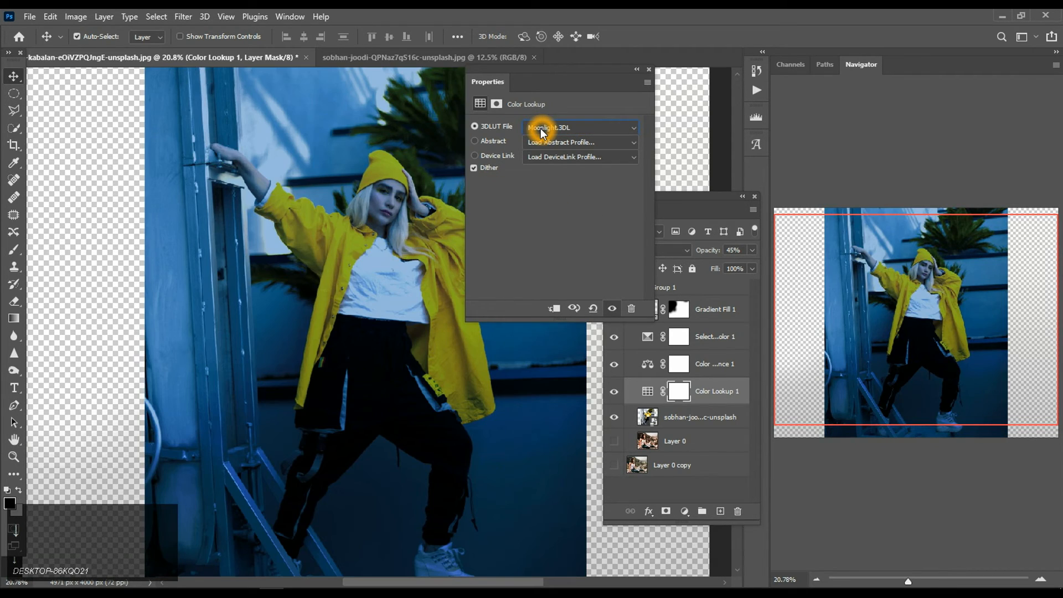
Try the FoggyNight.3DL LUT, return Color Lookup 1 to FallColors.look and close its properties
click(540, 132)
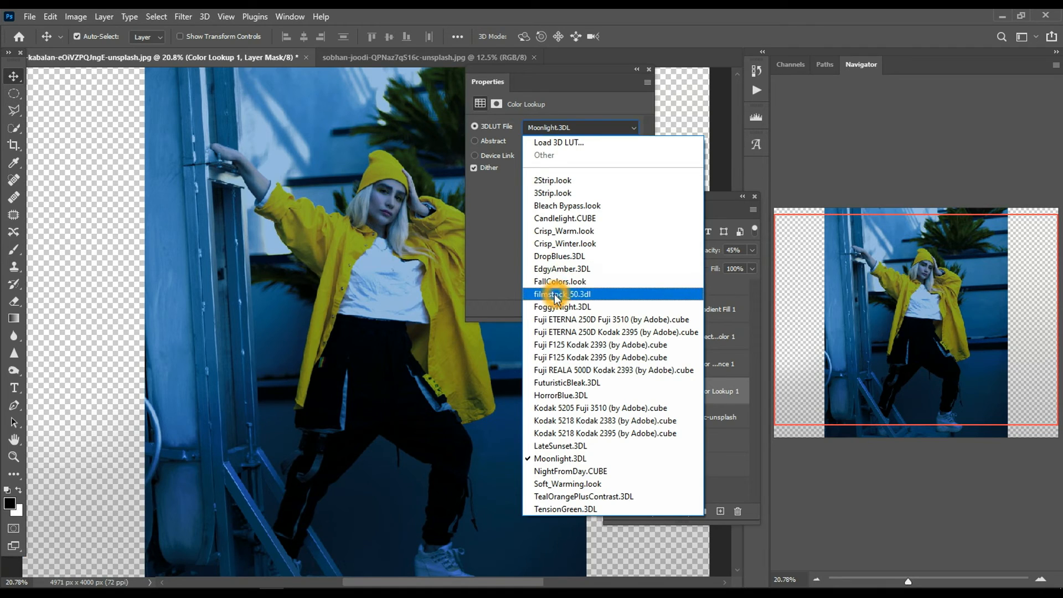
click(555, 308)
click(567, 130)
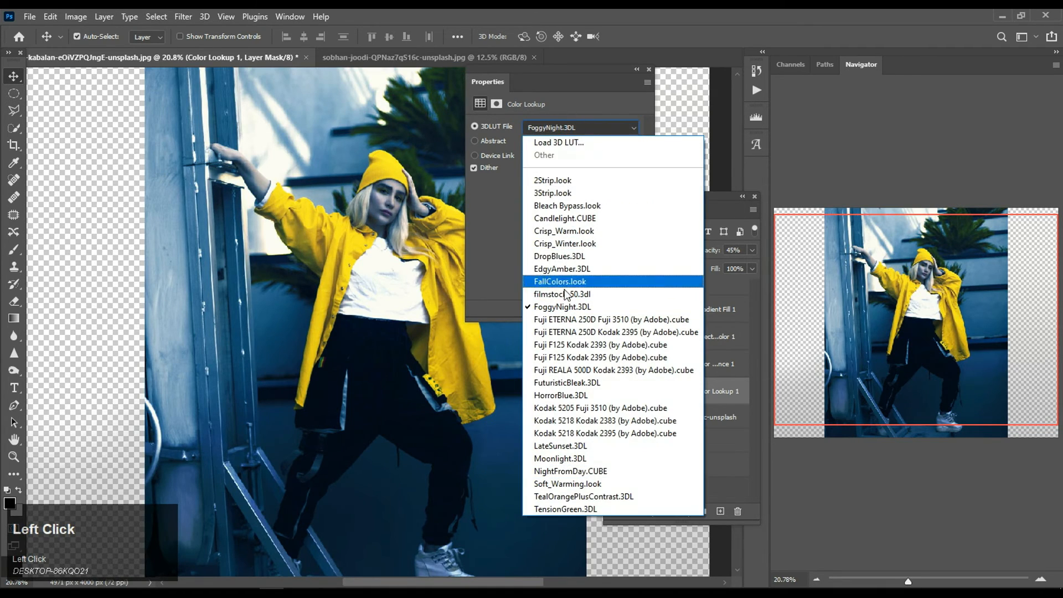
click(564, 283)
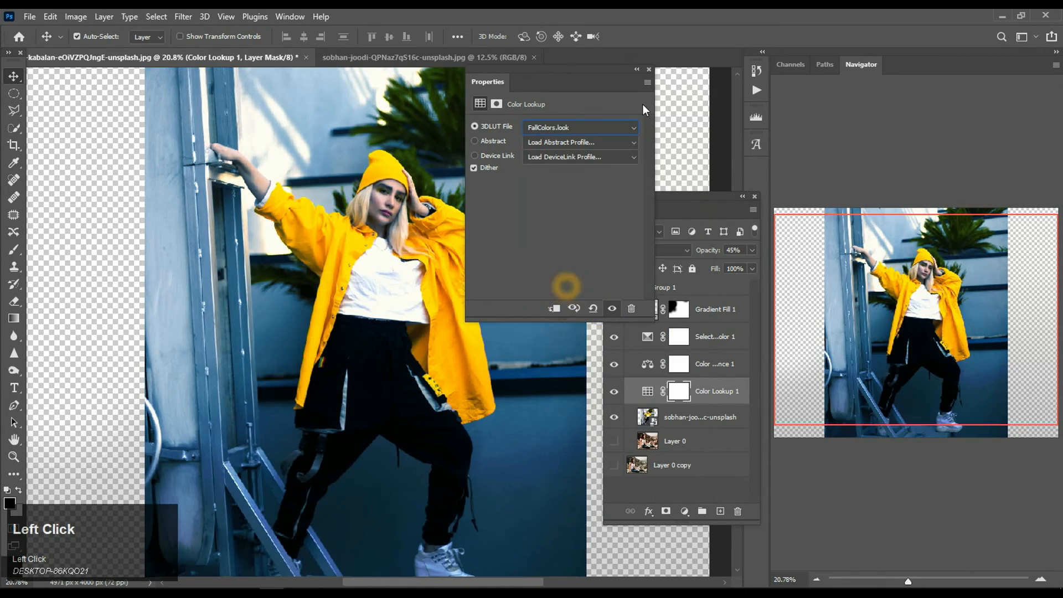
click(649, 69)
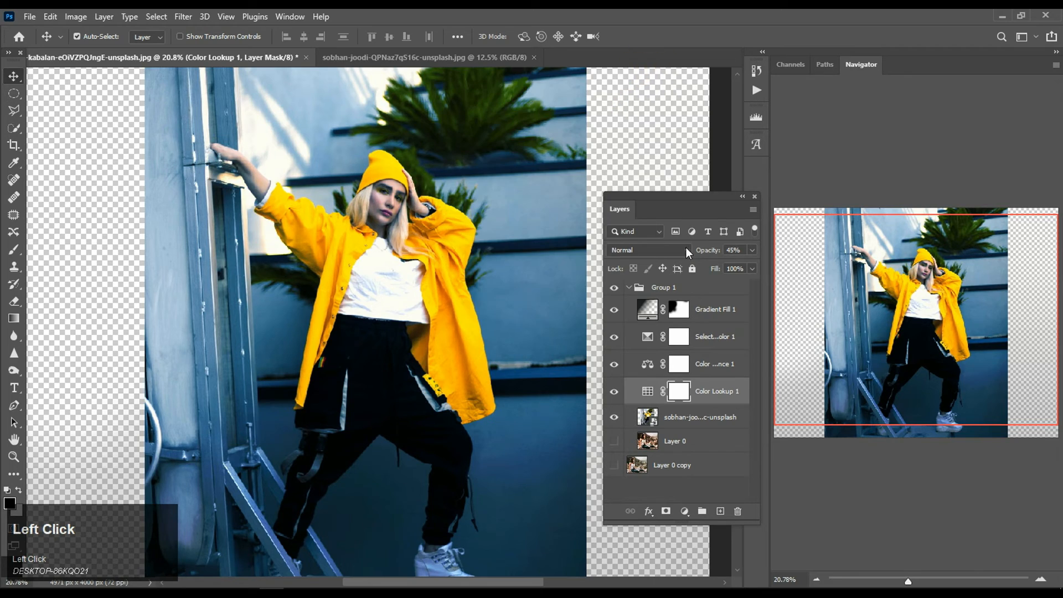
Try Magenta +8 and Yellow +33 for the Neutrals in Selective Color 1, undo the changes and close its properties
click(678, 338)
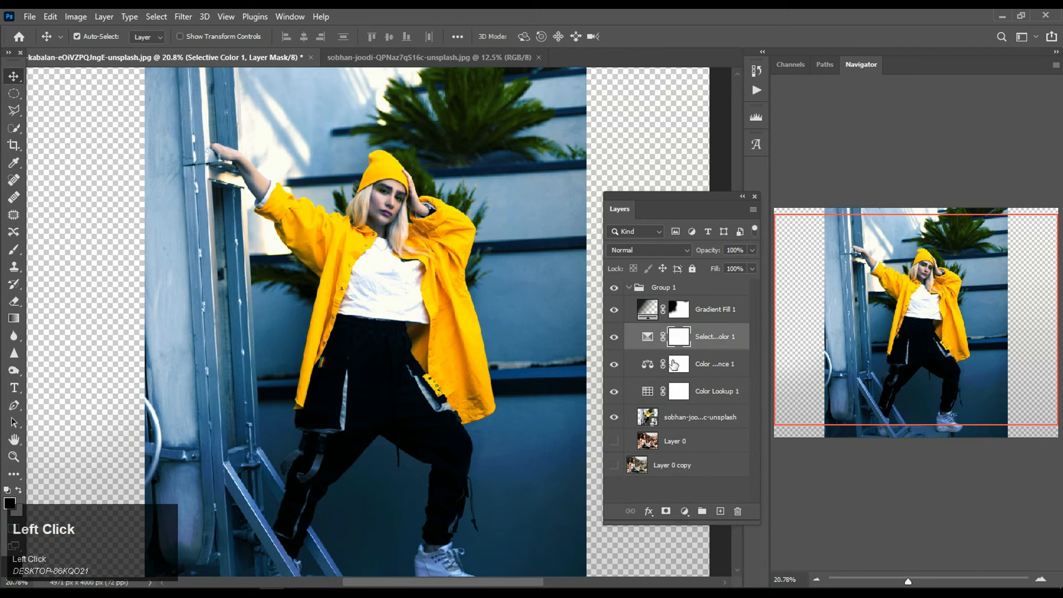
double_click(647, 336)
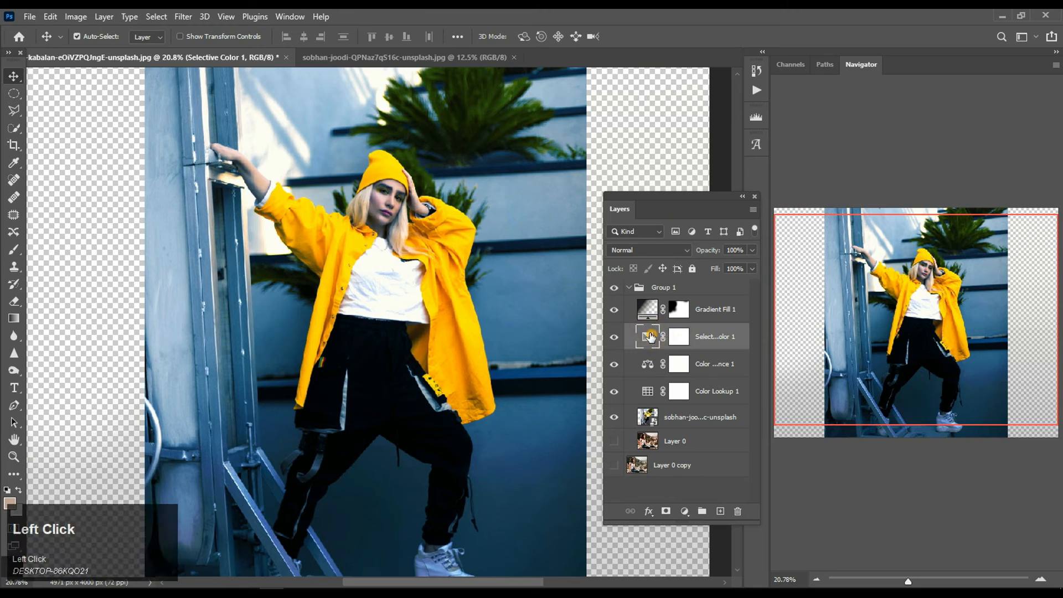
drag(560, 197, 578, 222)
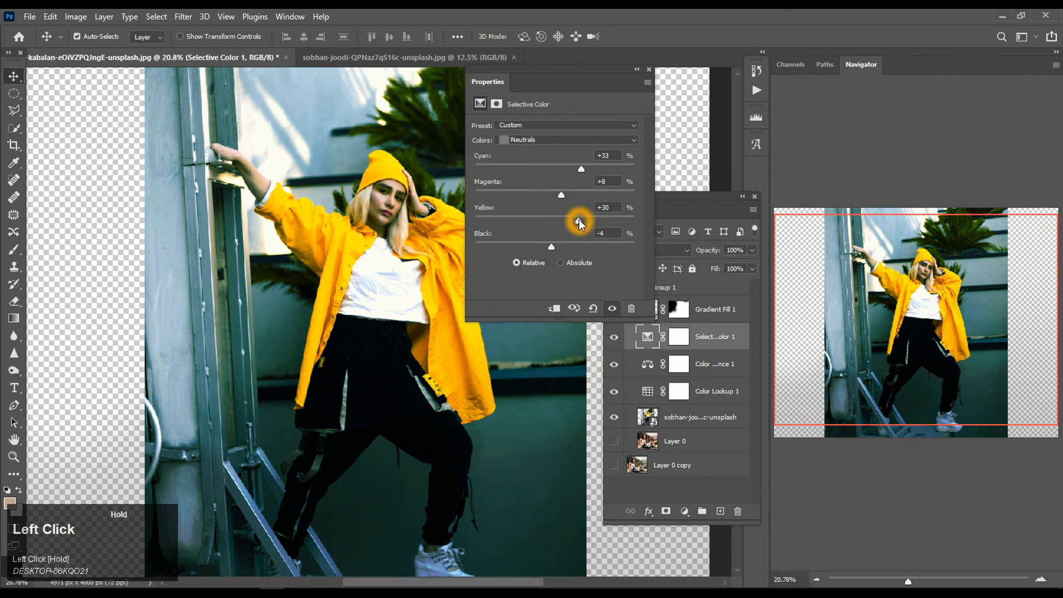
key(ctrl+z)
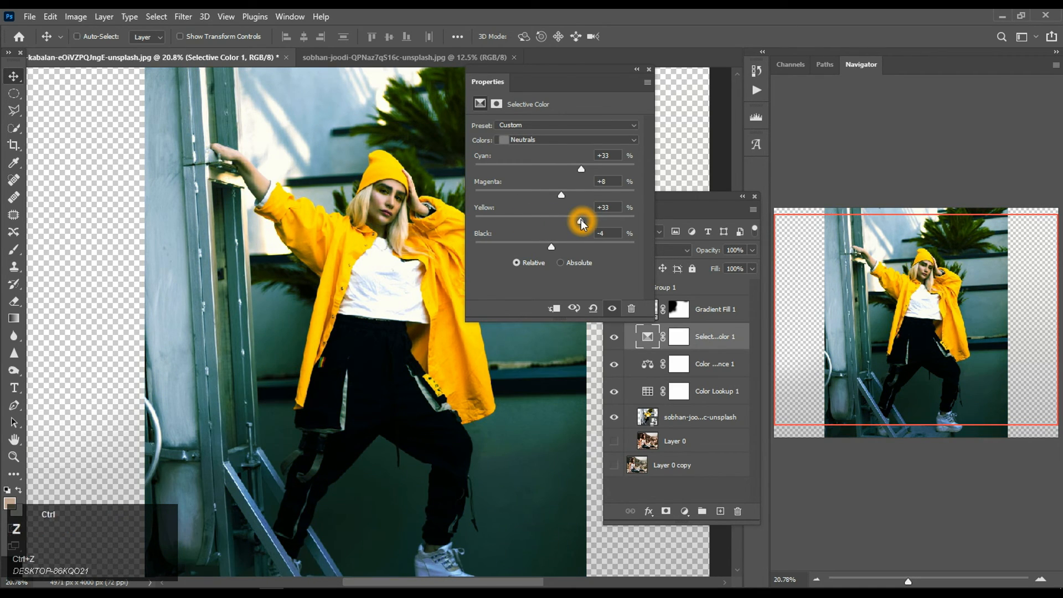
key(ctrl+z)
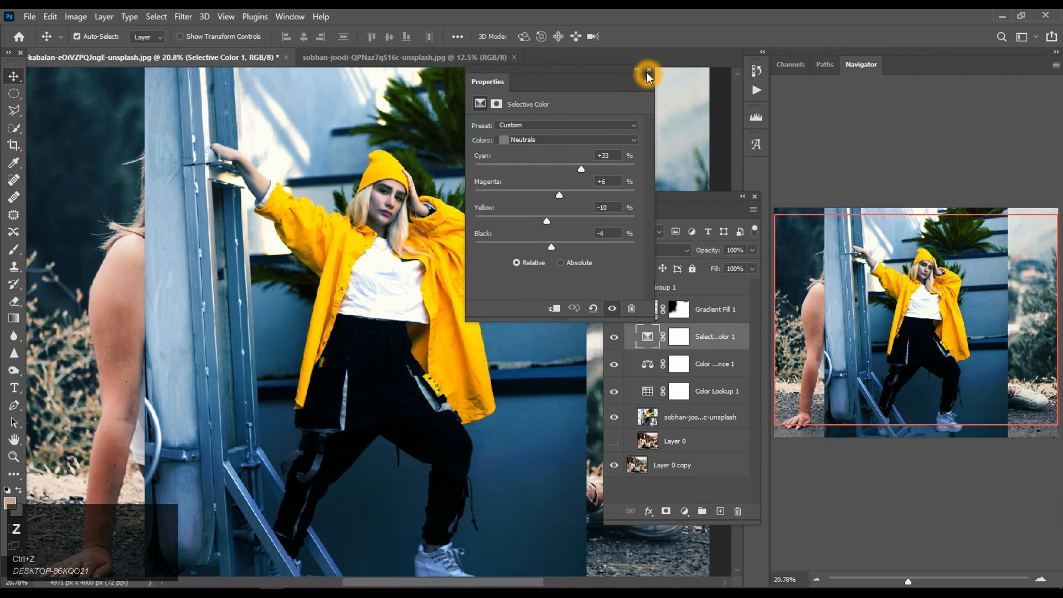
click(649, 70)
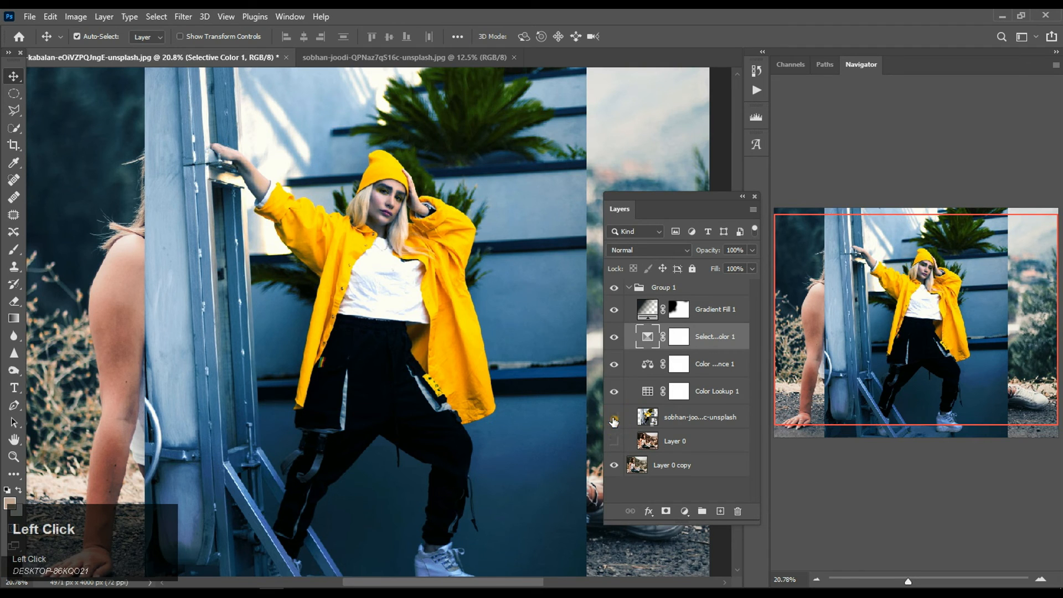
Toggle the placed photo's visibility off and on to compare it with the layers beneath
click(613, 418)
click(613, 418)
alt+scroll(496, 398, down, 2)
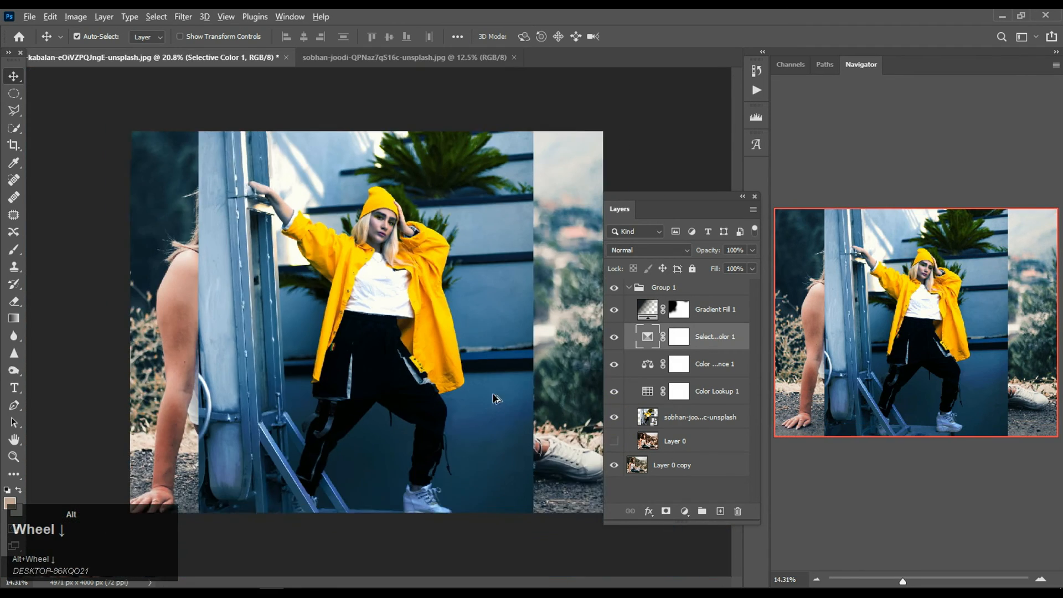
Show Layer 0 and hide Layer 0 copy and the placed photo so only the original portrait shows with the grade
click(613, 442)
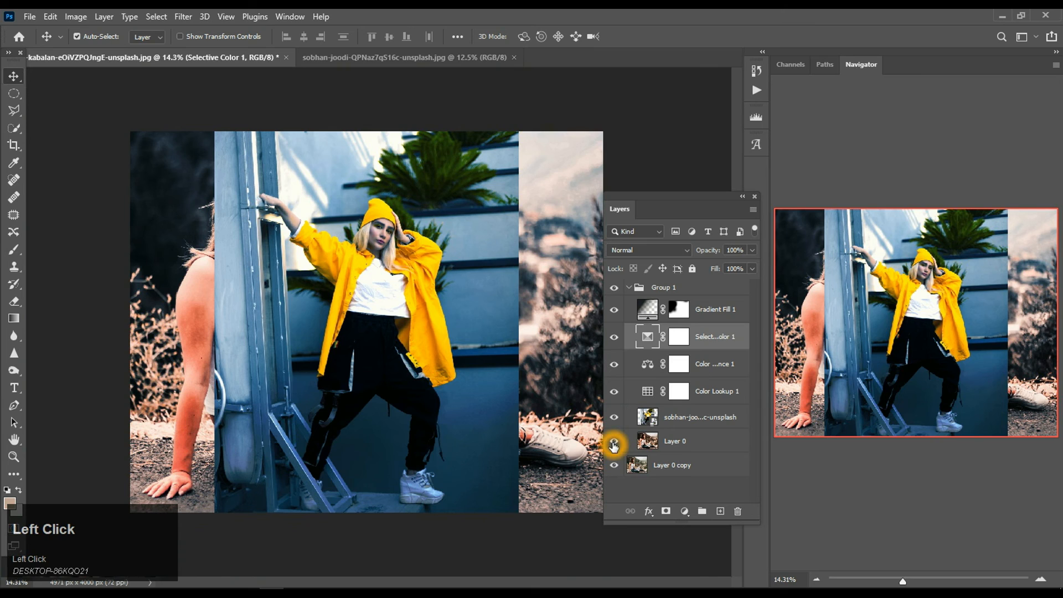
click(614, 446)
click(614, 443)
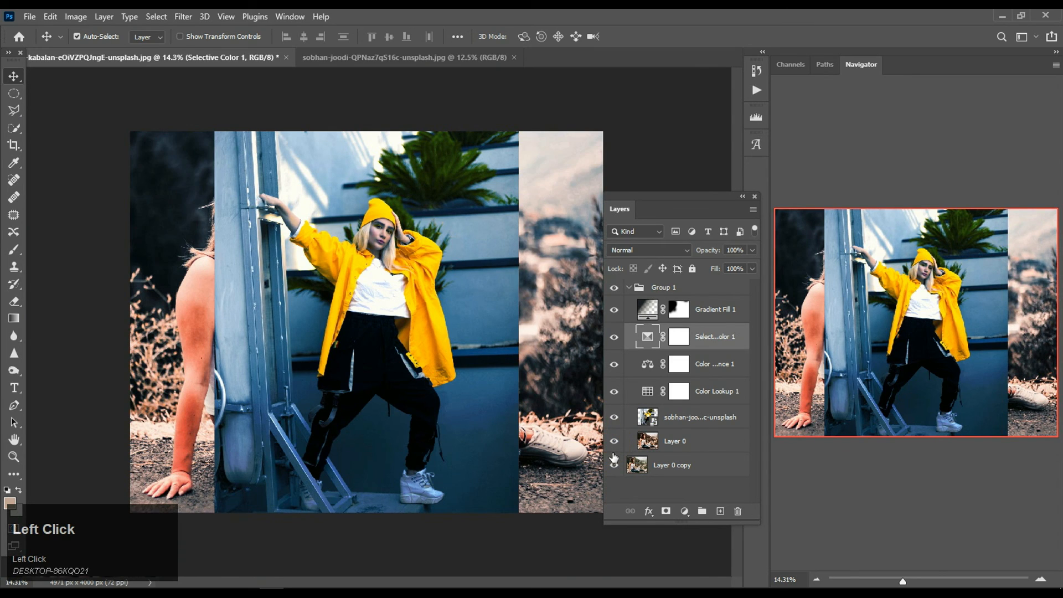
click(614, 465)
click(614, 446)
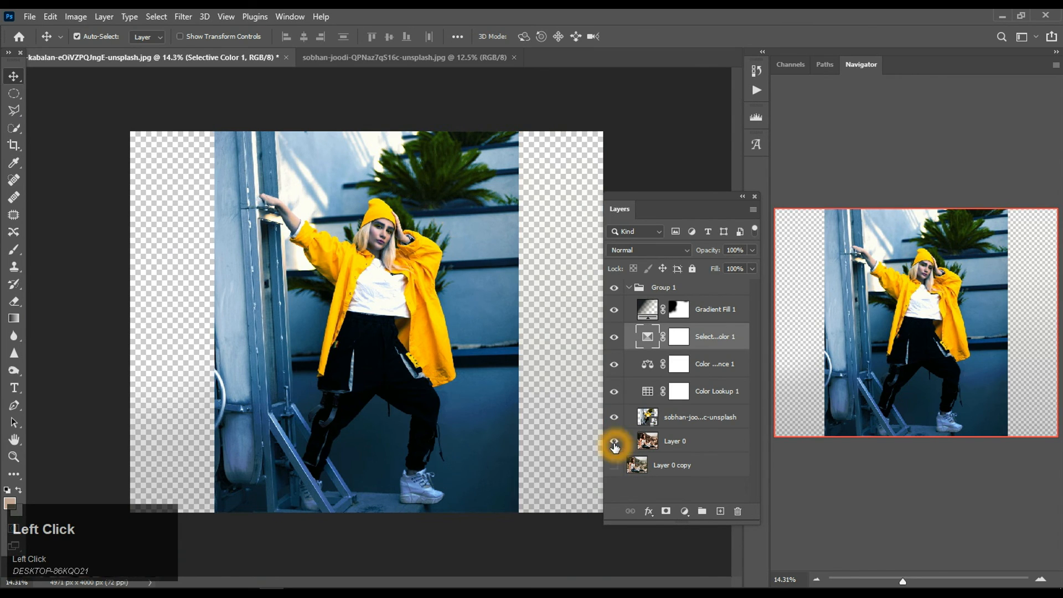
click(614, 444)
click(614, 446)
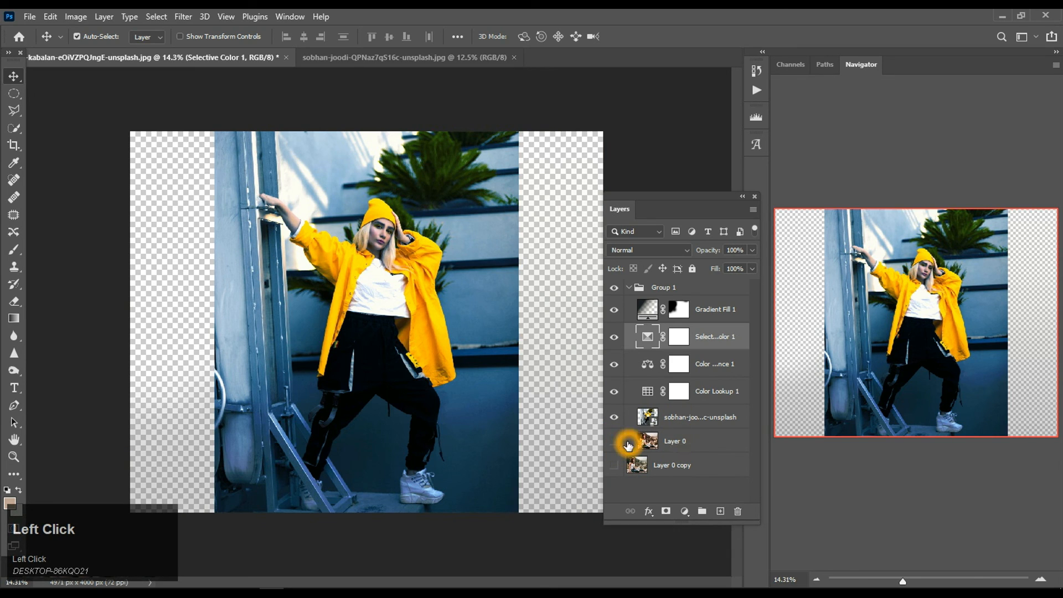
click(615, 441)
click(614, 419)
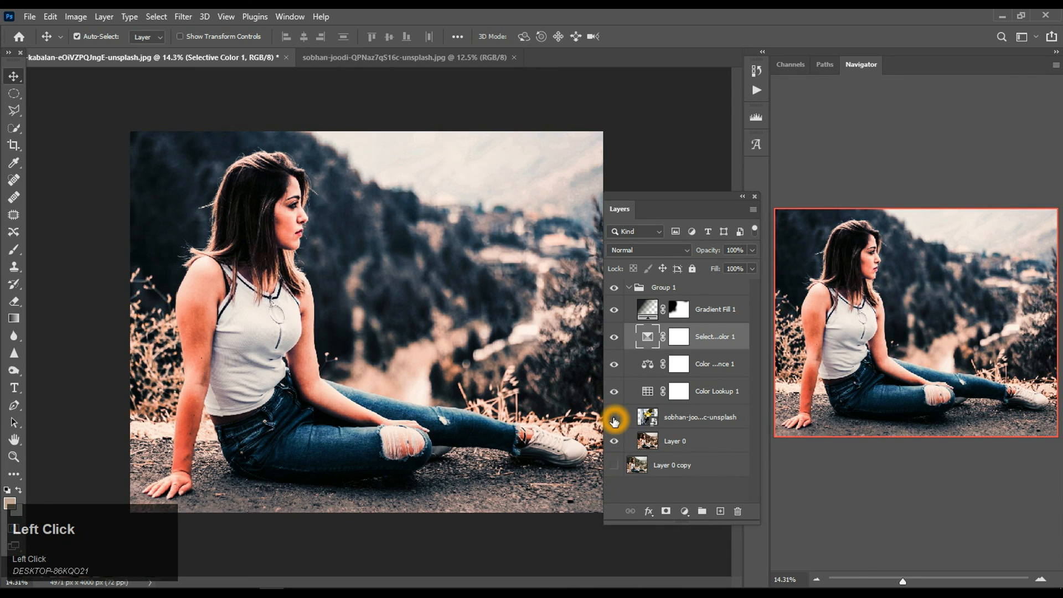